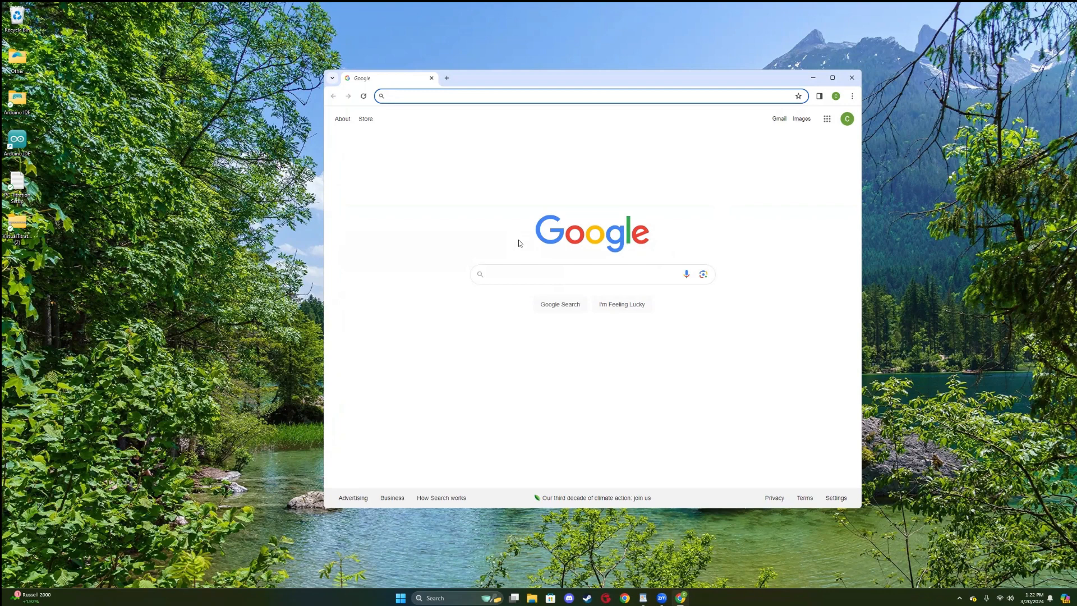
Switch to the PC Titration Setup document in WordPad and copy the VirtualTitrationBuild GitHub link.
{"action": "left_click", "coordinate": [644, 597]}
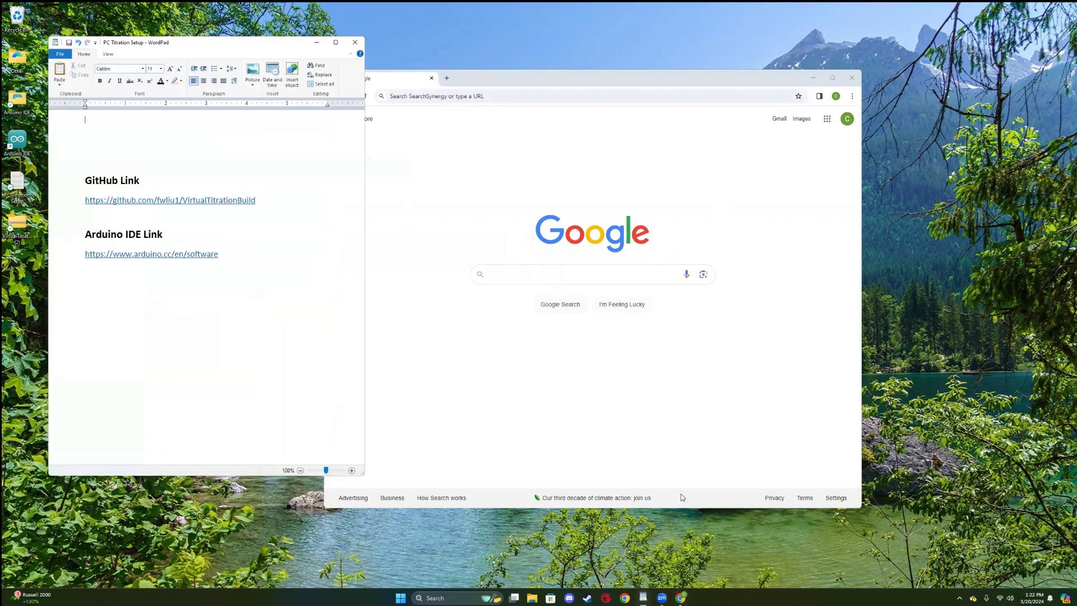
{"action": "left_click_drag", "start_coordinate": [279, 201], "coordinate": [84, 206]}
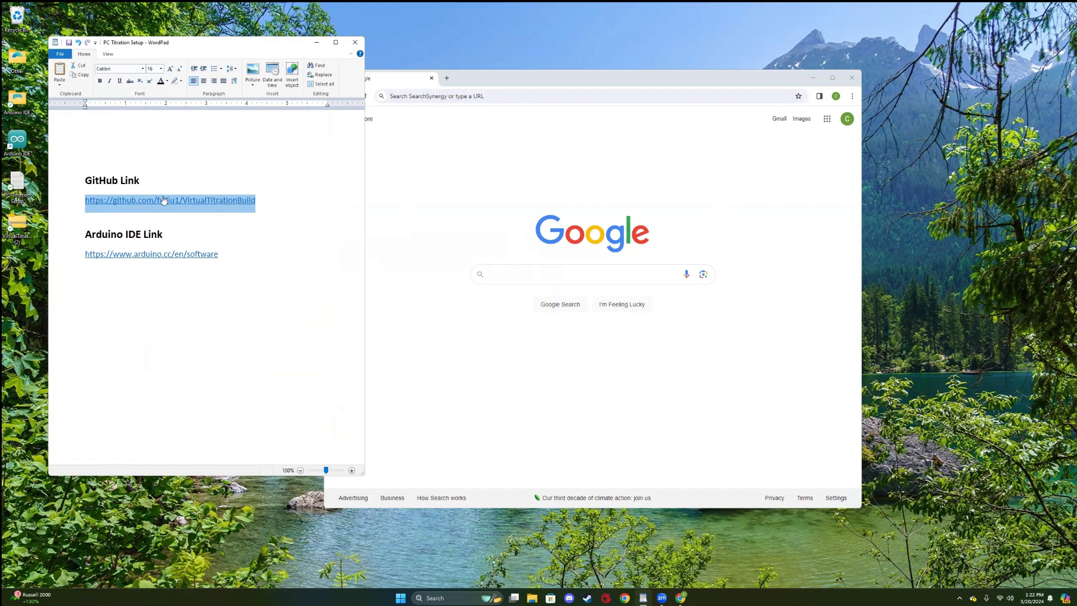
{"action": "right_click", "coordinate": [193, 210]}
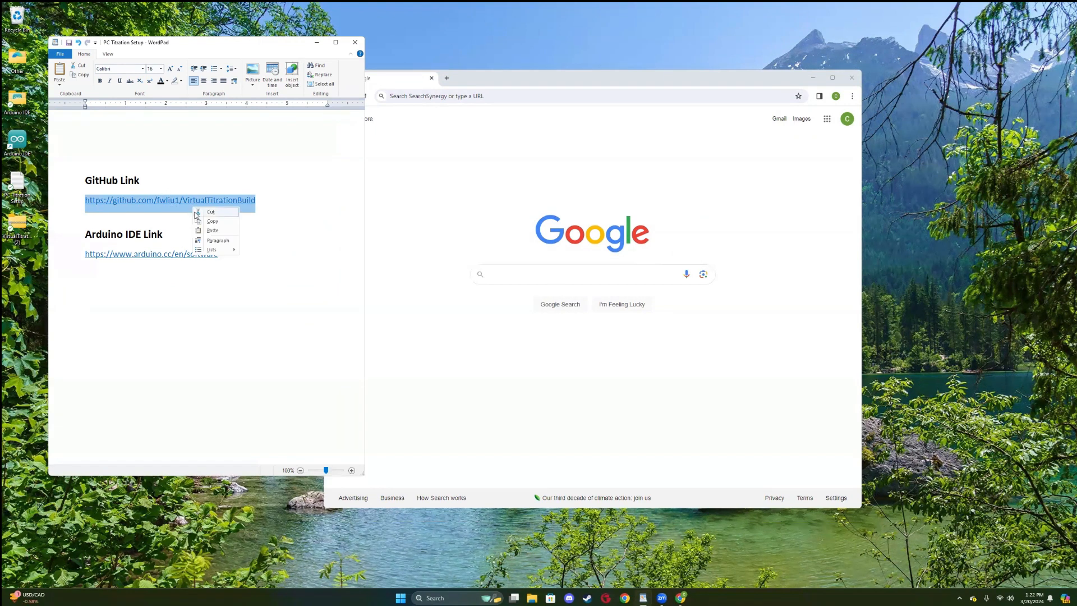
{"action": "left_click", "coordinate": [205, 221]}
Switch to Chrome, load the copied VirtualTitrationBuild repository address, and move the browser window clear of the WordPad document.
{"action": "left_click", "coordinate": [543, 140]}
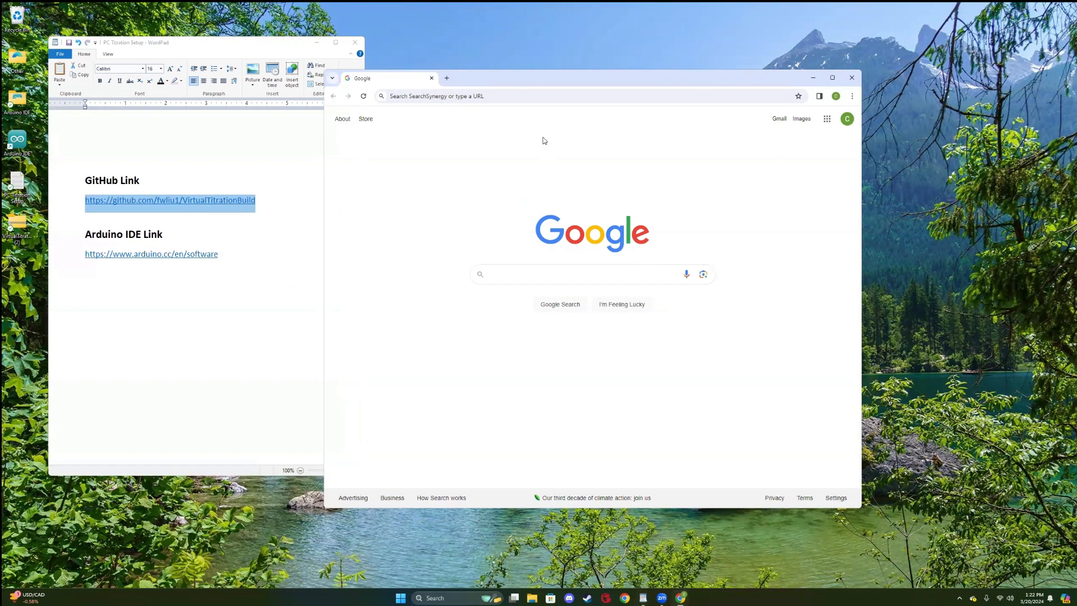
{"action": "left_click", "coordinate": [498, 93]}
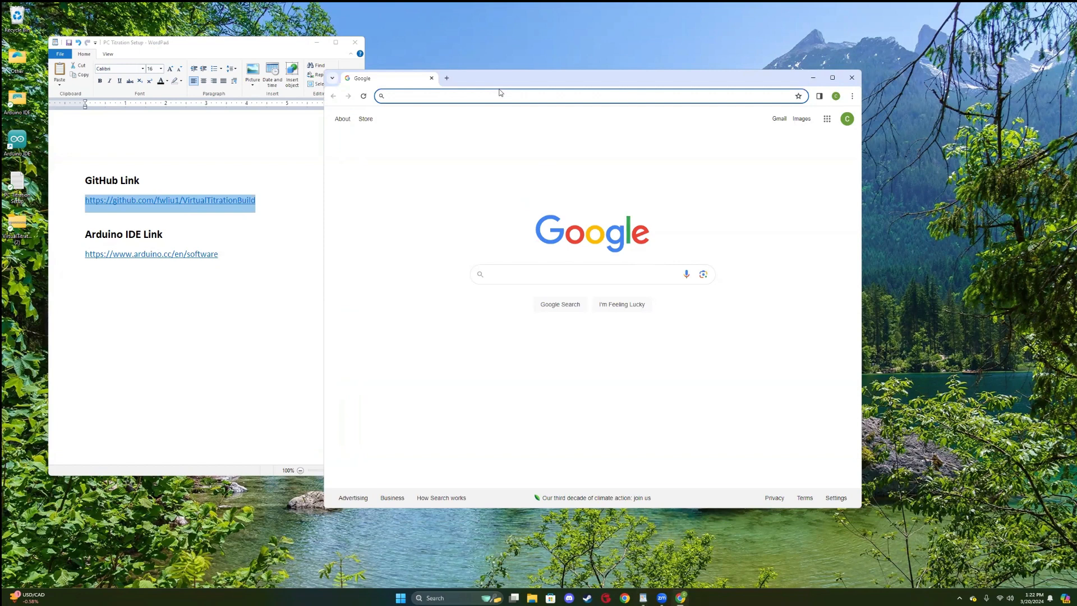
{"action": "key", "text": "ctrl+v"}
{"action": "key", "text": "Return"}
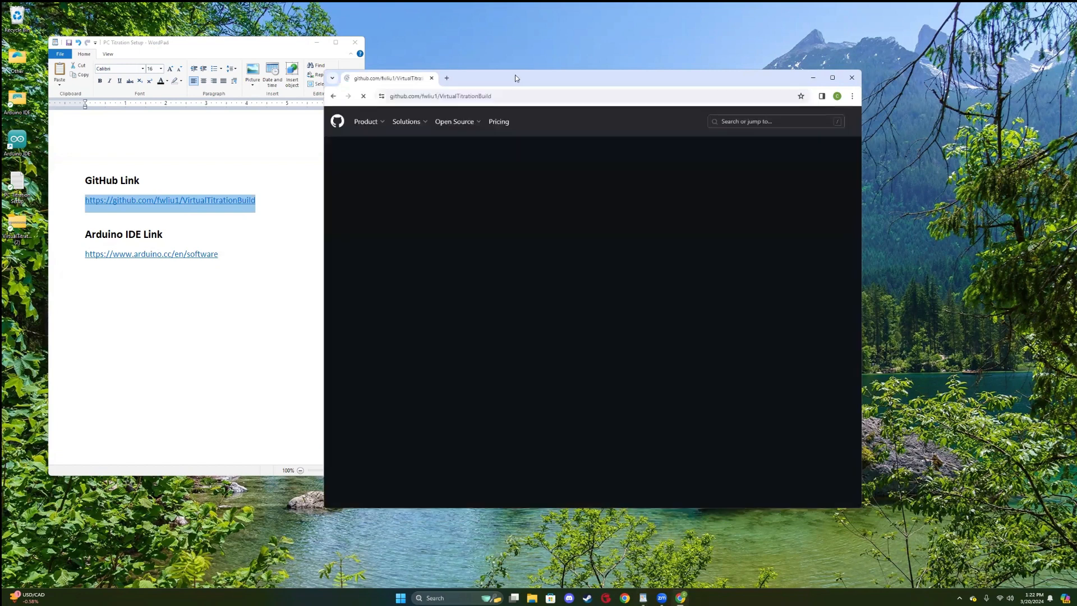
{"action": "left_click_drag", "start_coordinate": [515, 75], "coordinate": [573, 48]}
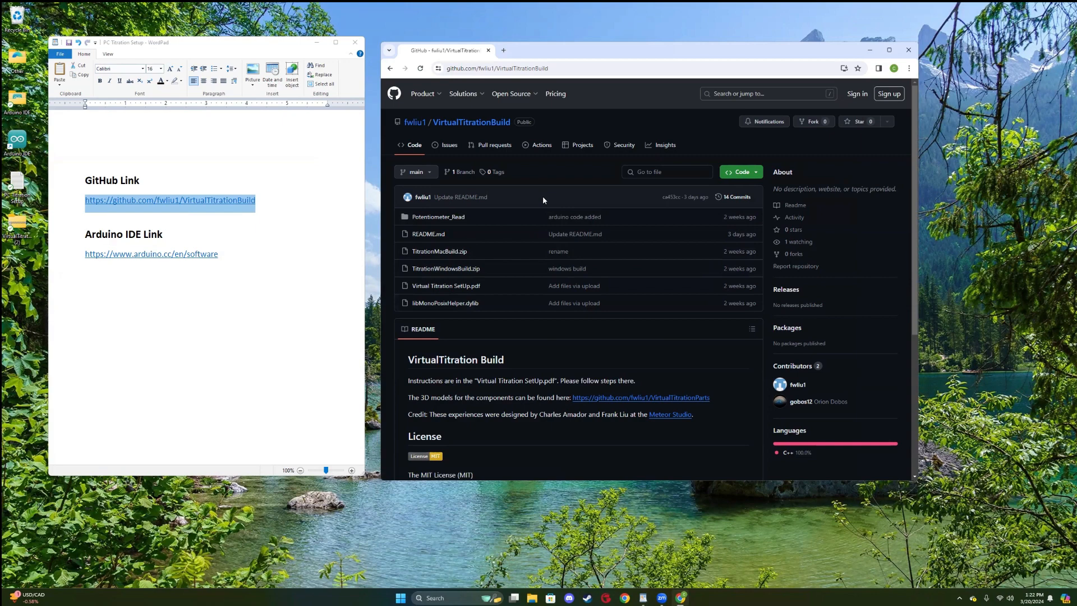
Display the repository's code download options, and minimise the browser and WordPad windows to reveal the desktop.
{"action": "left_click", "coordinate": [741, 174]}
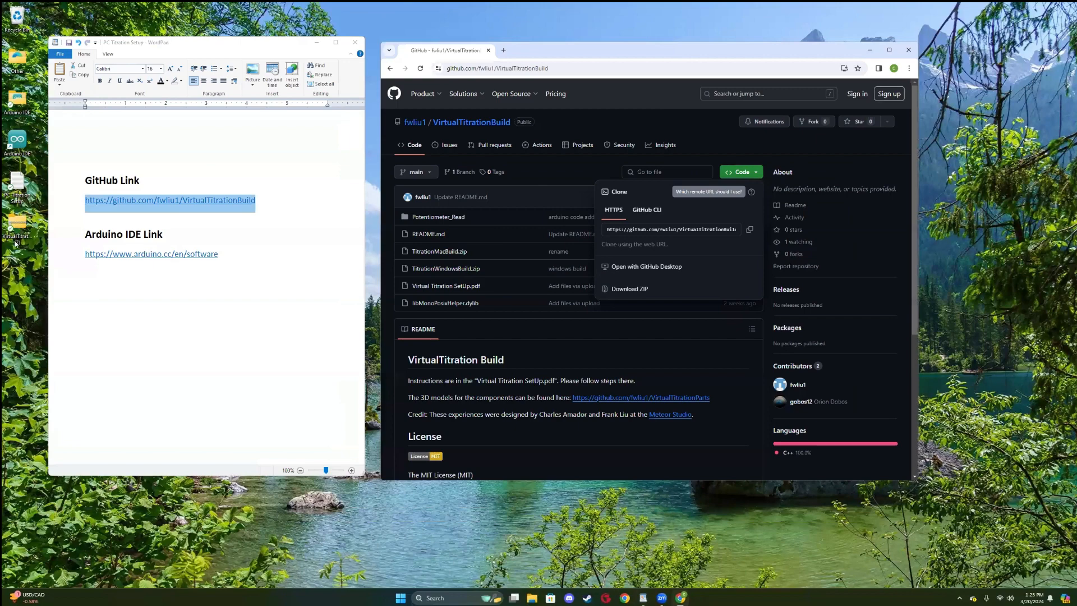
{"action": "left_click", "coordinate": [871, 51]}
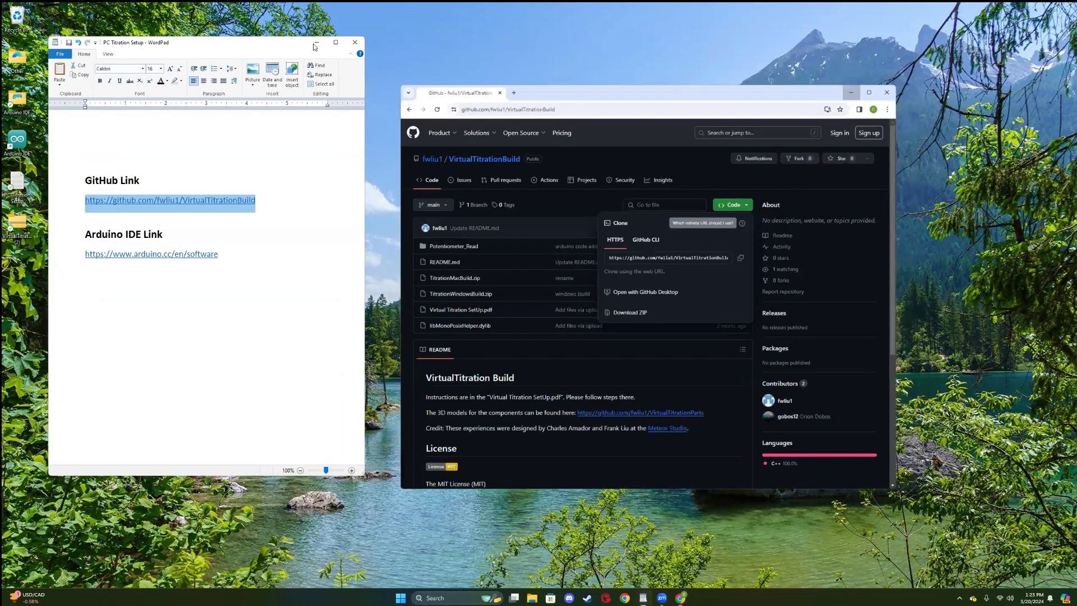
{"action": "key", "text": "super+d"}
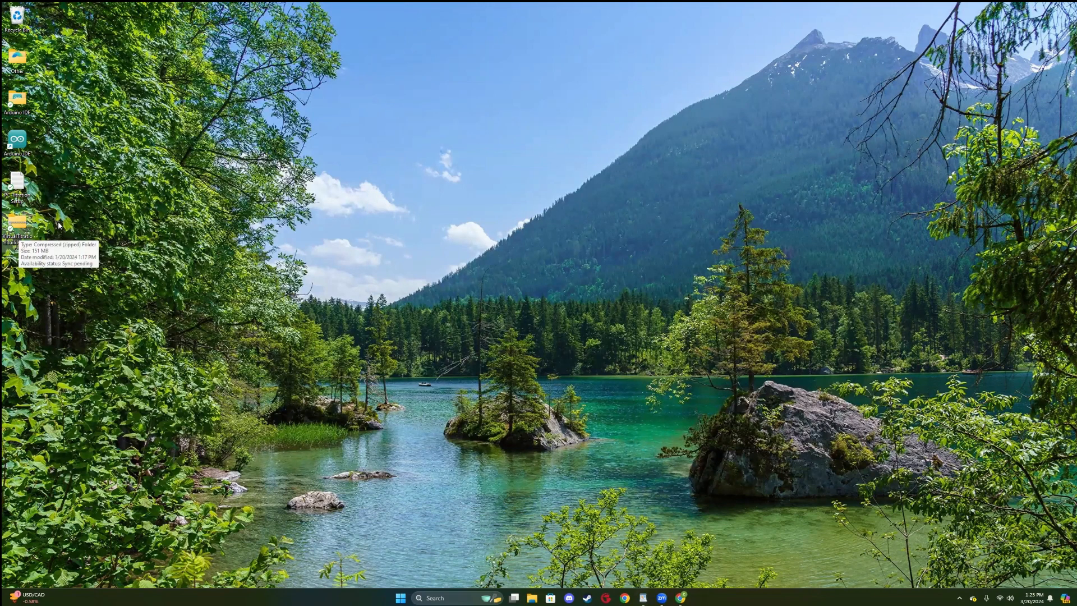
Extract the VirtualTitrationBuild-main (2) zip archive on the desktop into the suggested Desktop folder.
{"action": "left_click", "coordinate": [19, 225]}
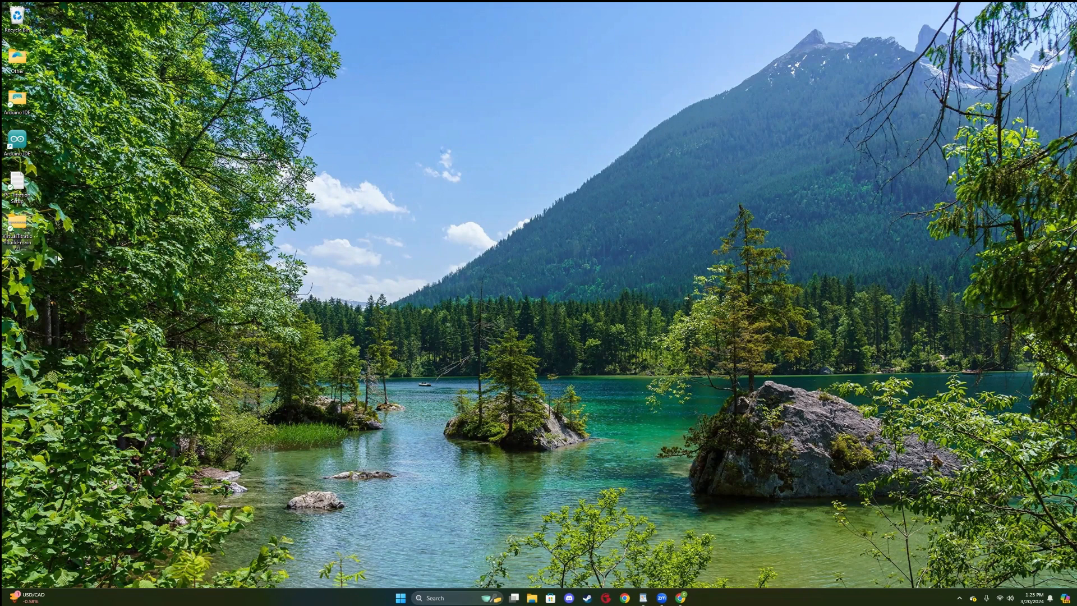
{"action": "right_click", "coordinate": [21, 226]}
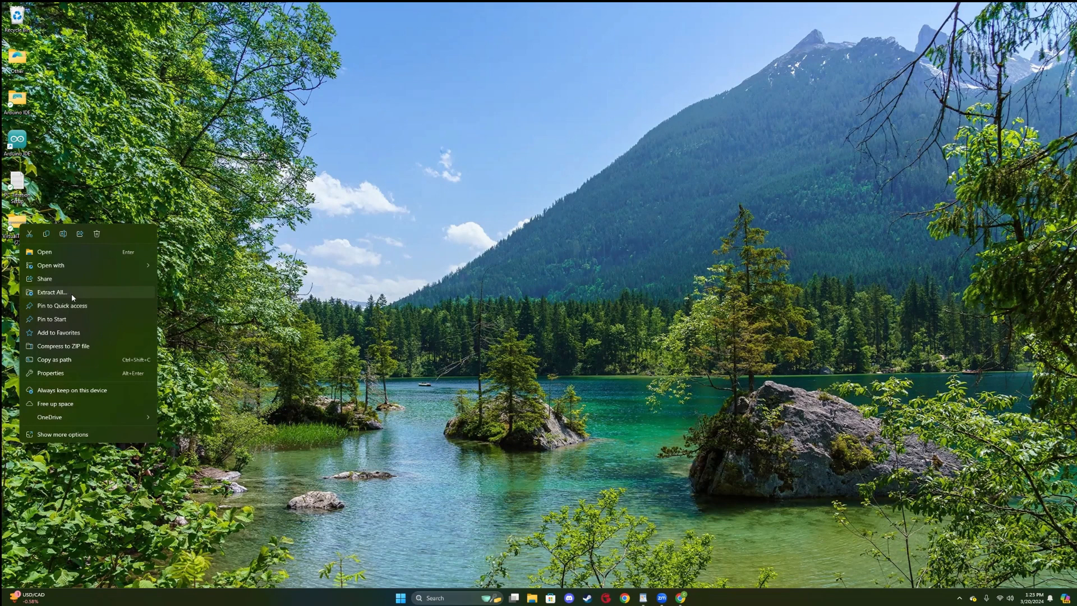
{"action": "left_click", "coordinate": [72, 293]}
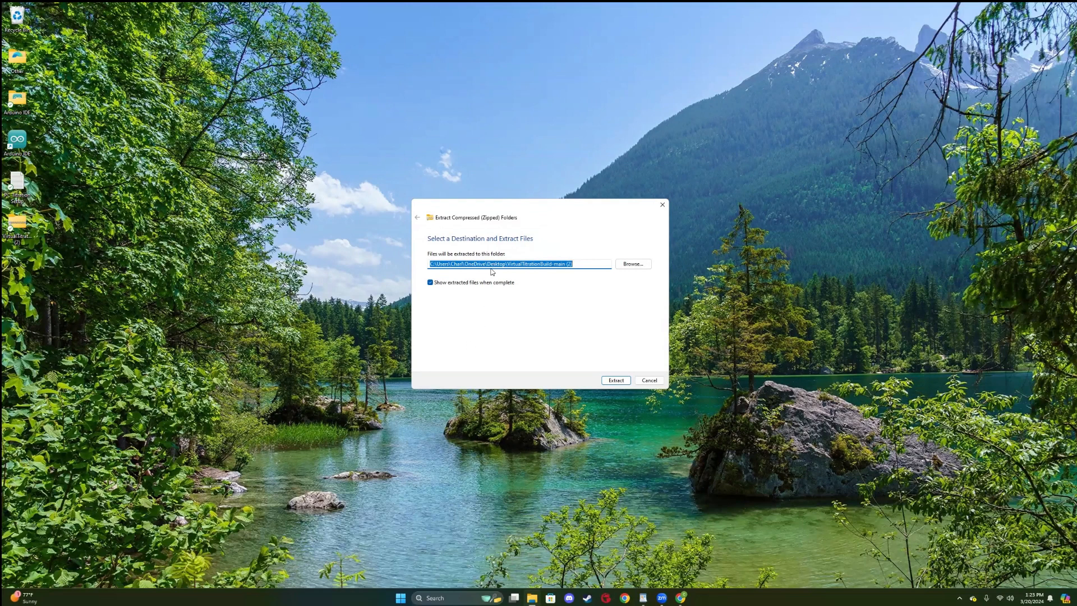
{"action": "left_click_drag", "start_coordinate": [487, 263], "coordinate": [505, 265]}
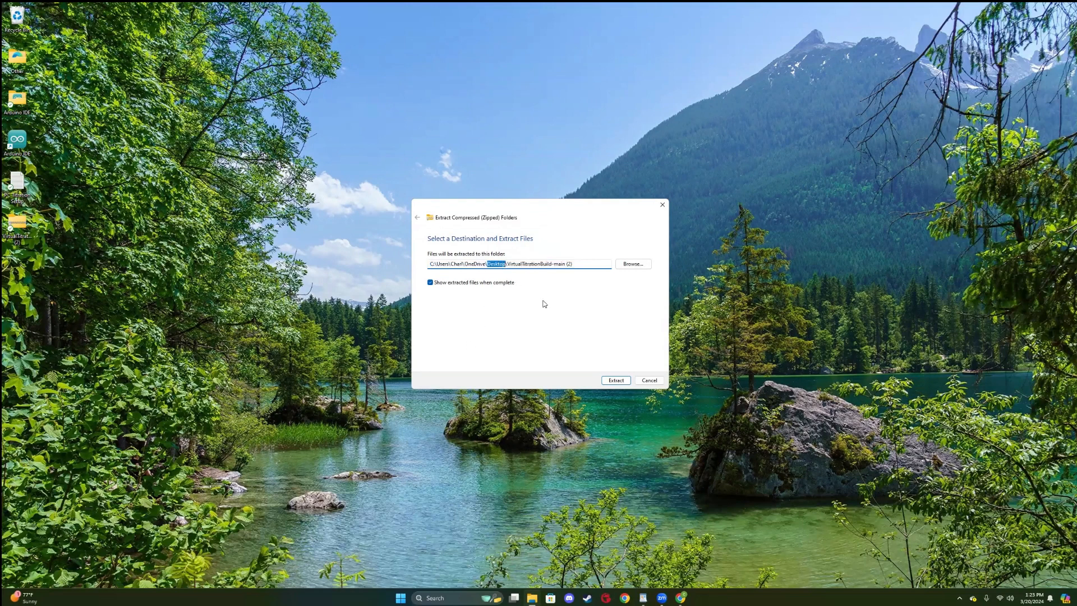
{"action": "left_click", "coordinate": [612, 380]}
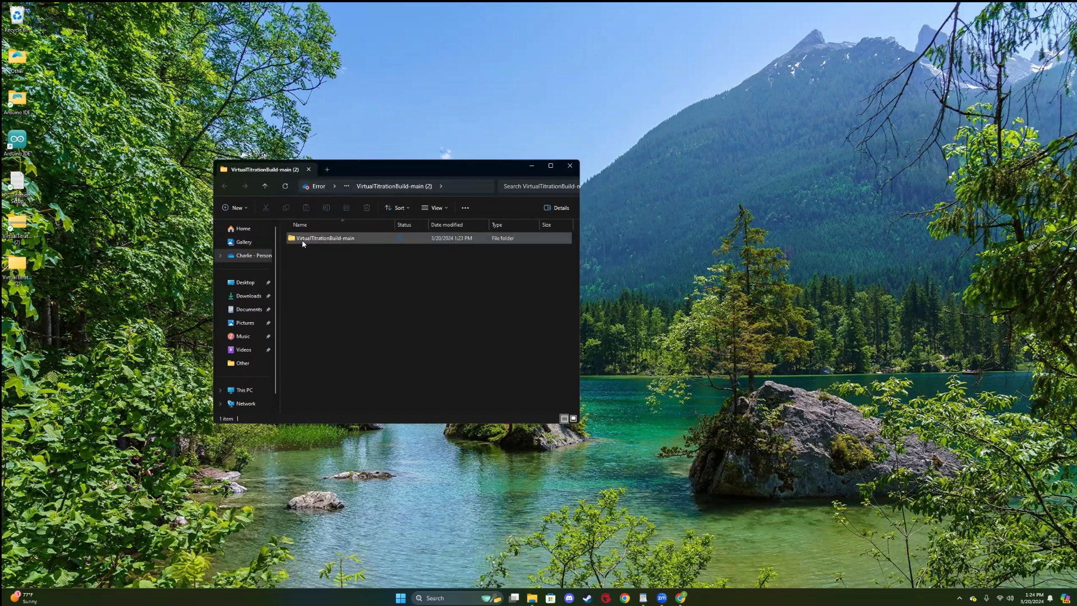
Open the extracted VirtualTitrationBuild-main folder and extract the TitrationWindowsBuild archive to its suggested destination.
{"action": "double_click", "coordinate": [345, 241]}
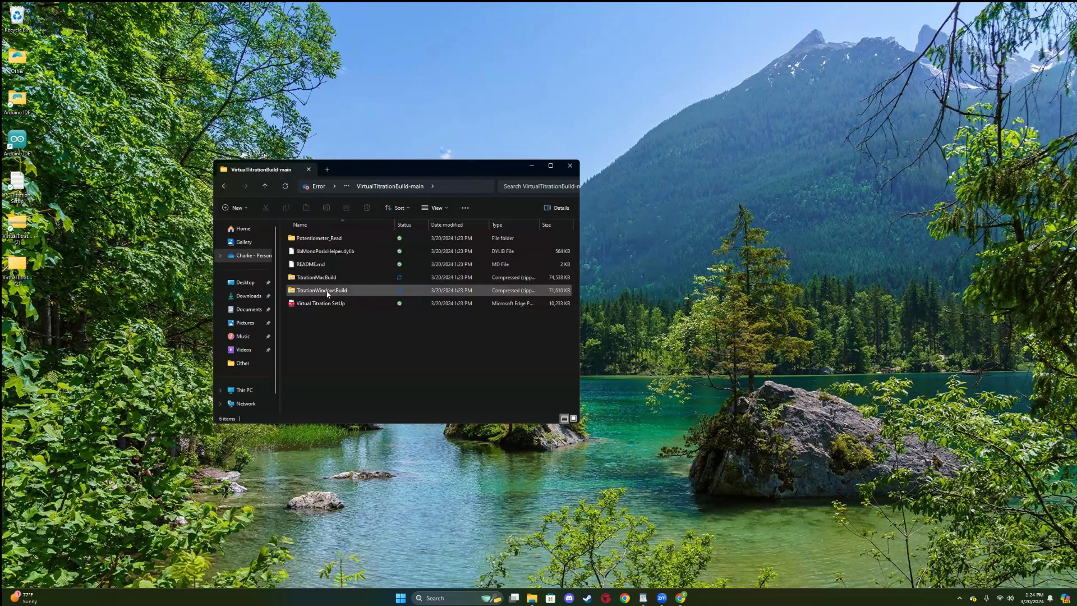
{"action": "left_click", "coordinate": [289, 294]}
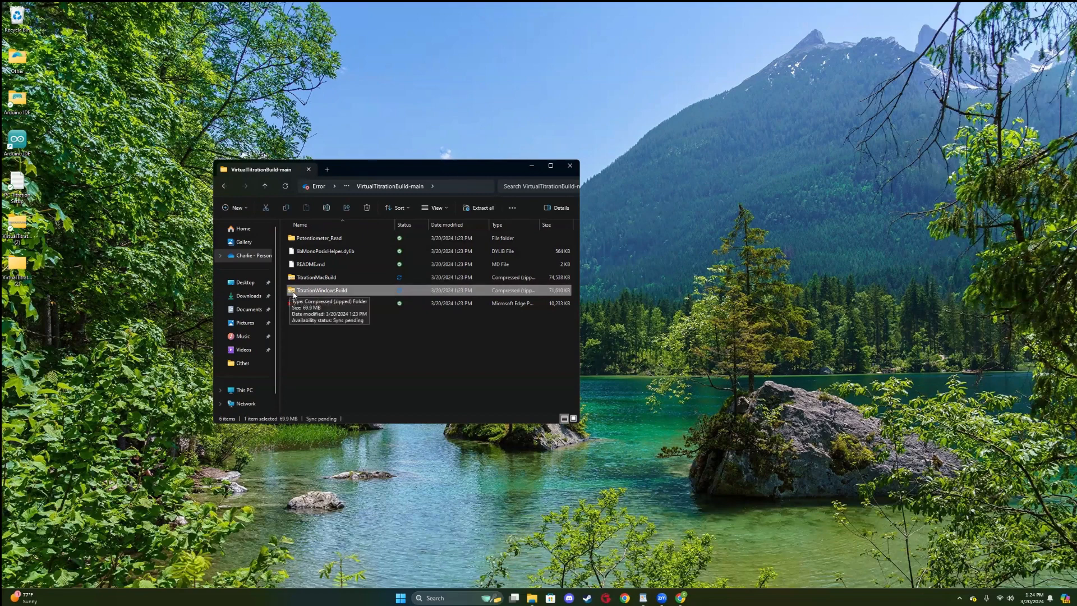
{"action": "right_click", "coordinate": [344, 293]}
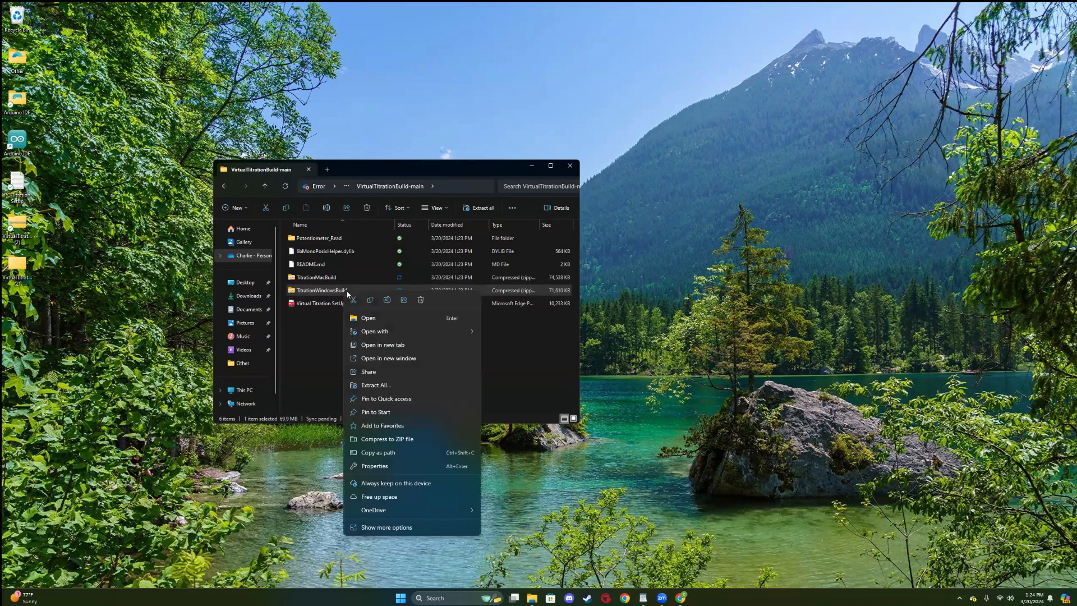
{"action": "left_click", "coordinate": [373, 385]}
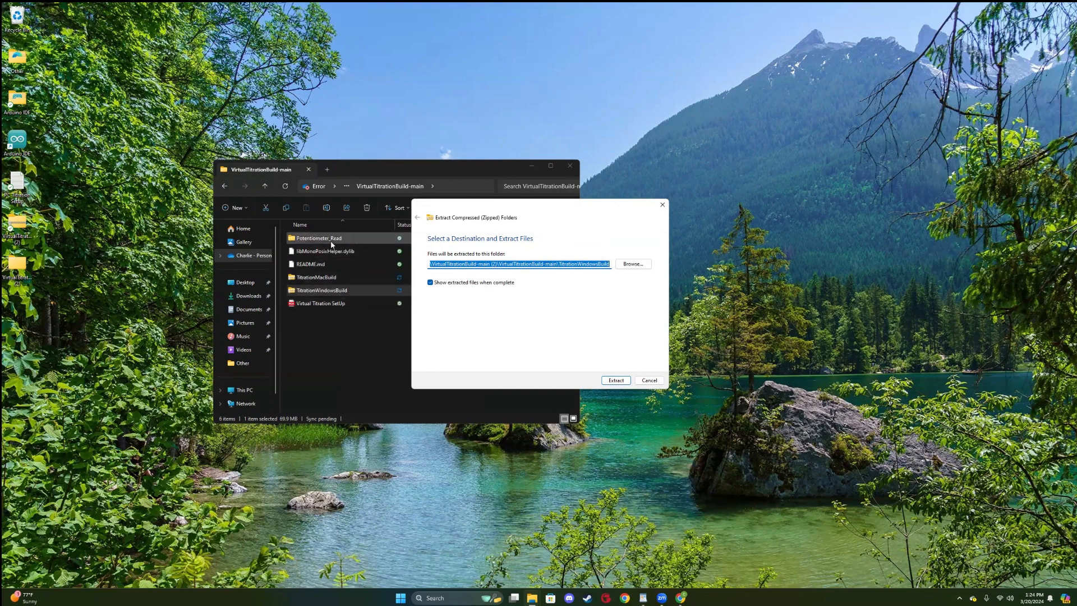
{"action": "left_click", "coordinate": [618, 381]}
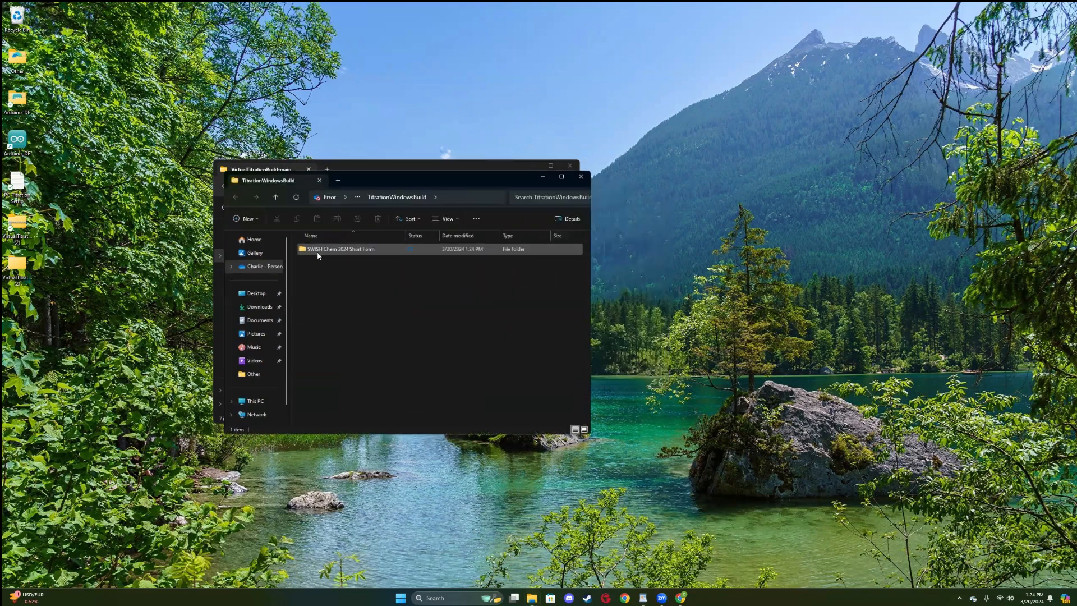
Move the TitrationWindowsBuild window aside, open the SWISH Chem 2024 Short Form folder, and launch the SWISH Chemistry V2 application.
{"action": "mouse_move", "coordinate": [280, 184]}
{"action": "left_mouse_down"}
{"action": "mouse_move", "coordinate": [294, 205]}
{"action": "mouse_move", "coordinate": [280, 181]}
{"action": "left_mouse_up"}
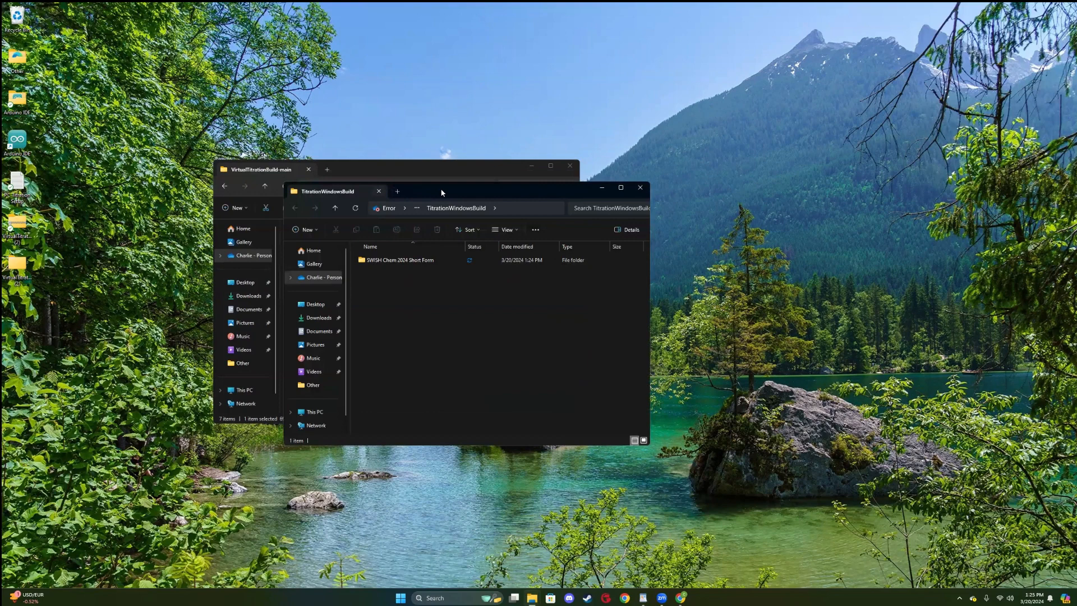
{"action": "left_click_drag", "start_coordinate": [441, 192], "coordinate": [620, 153]}
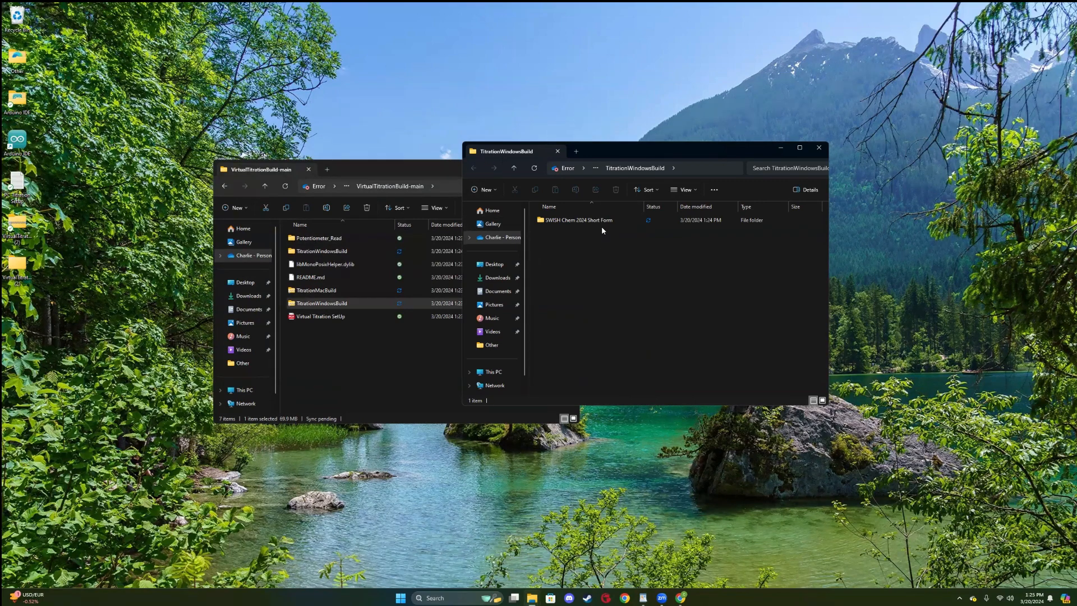
{"action": "mouse_move", "coordinate": [611, 221]}
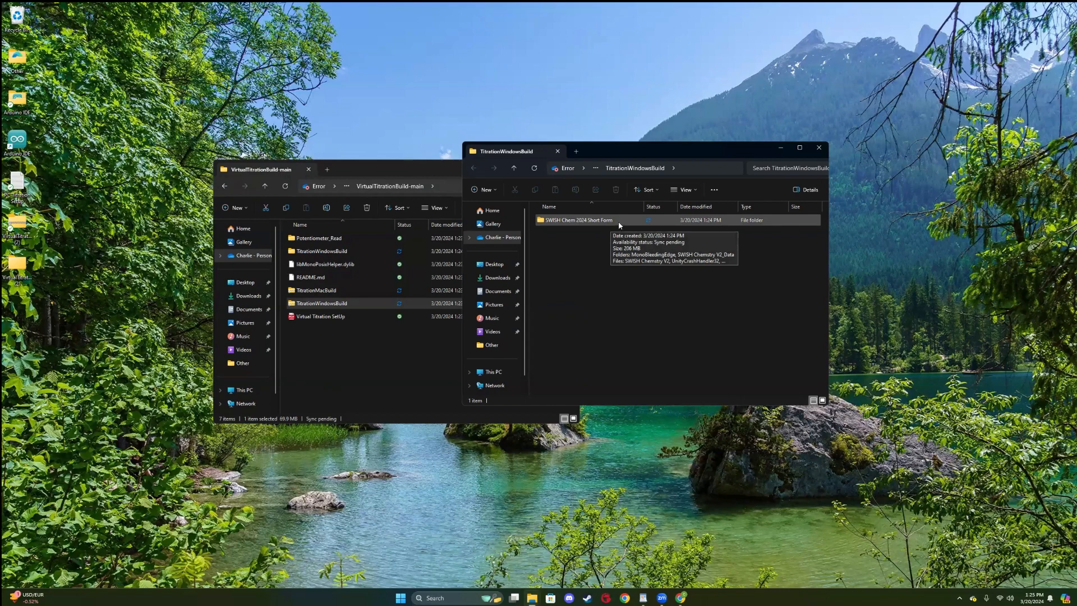
{"action": "double_click", "coordinate": [618, 221]}
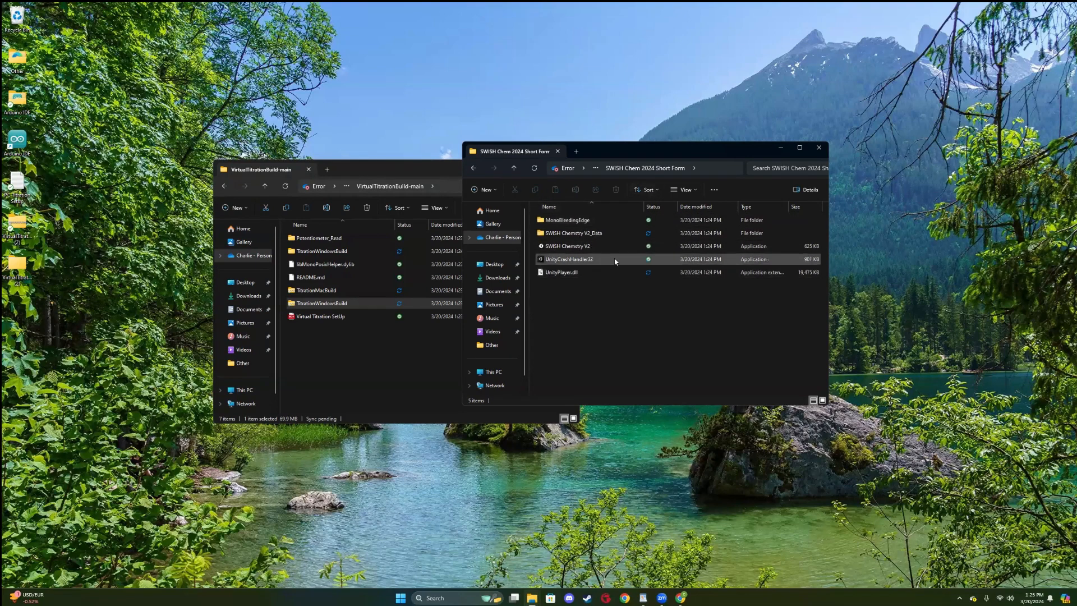
{"action": "left_click", "coordinate": [592, 248]}
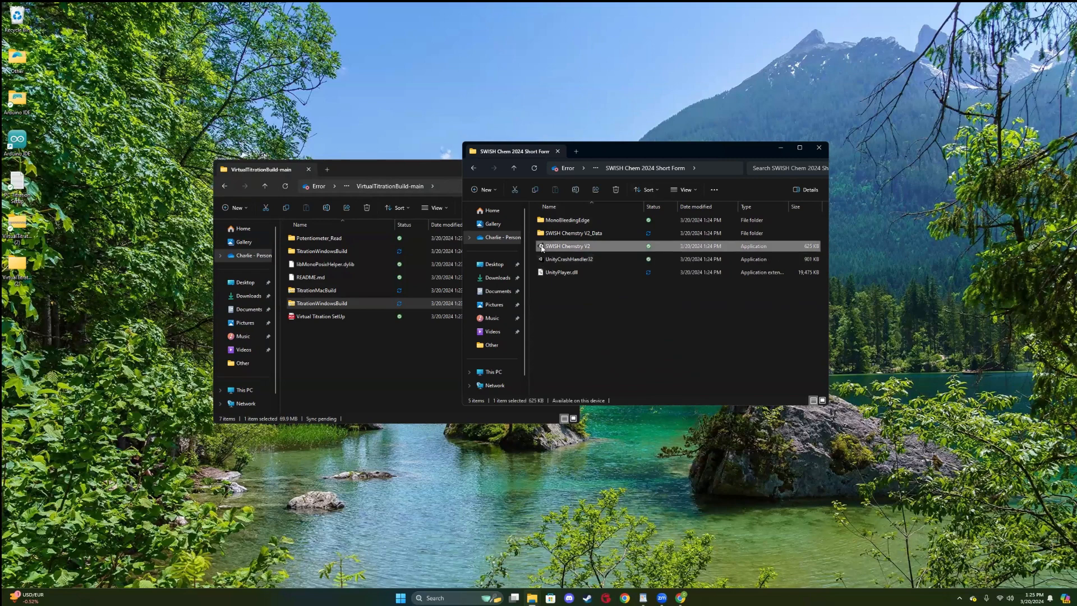
{"action": "double_click", "coordinate": [599, 250]}
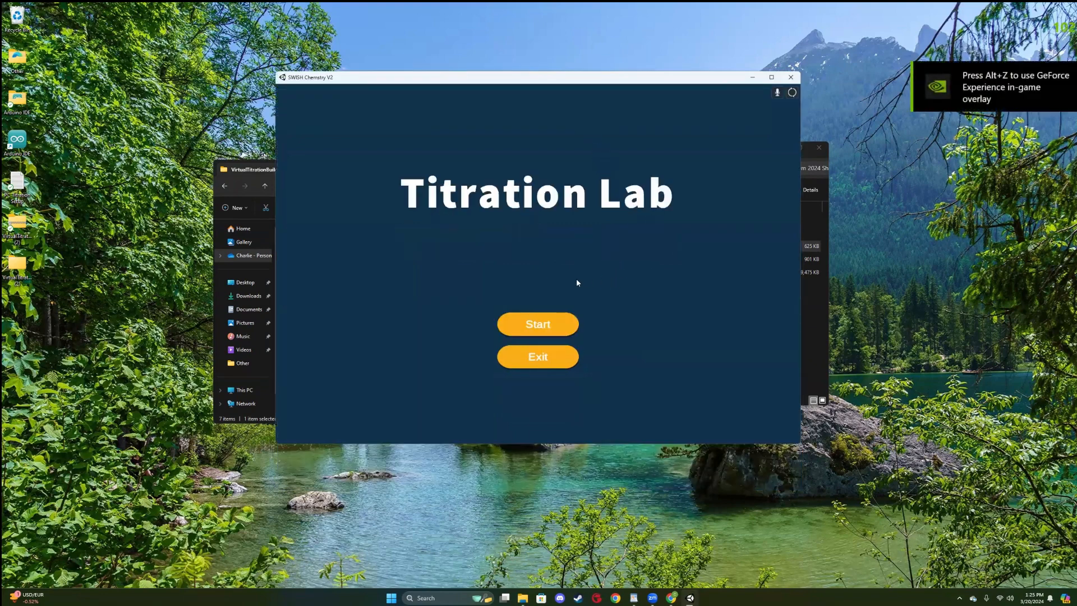
Start the Titration Lab and go to the Burette input method's Arduino port name field on the Controls page.
{"action": "left_click", "coordinate": [549, 326]}
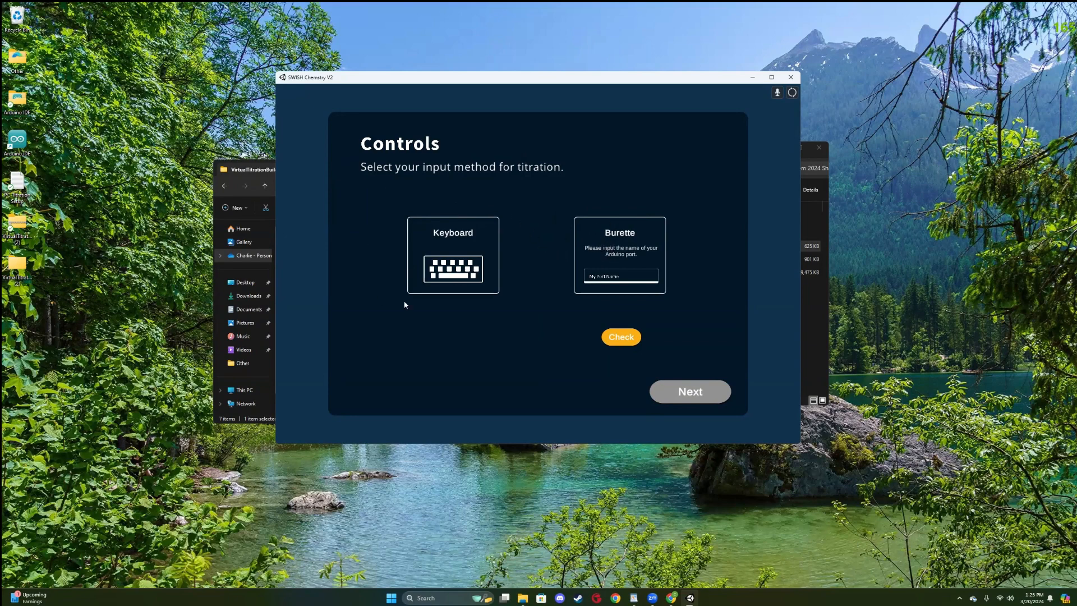
{"action": "left_click", "coordinate": [486, 235]}
{"action": "left_click_drag", "start_coordinate": [650, 80], "coordinate": [681, 97]}
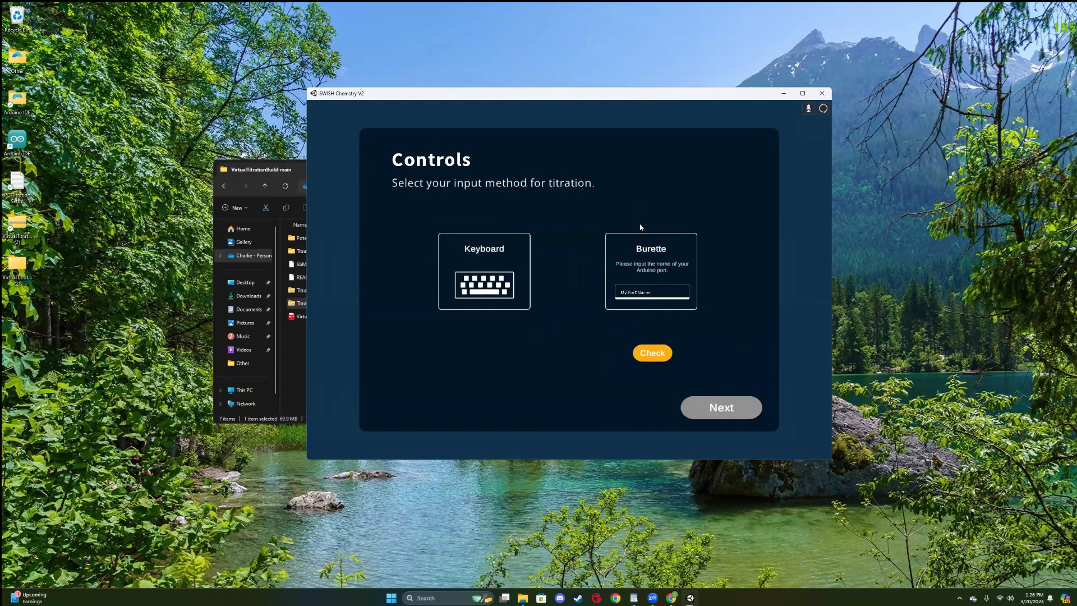
{"action": "left_click", "coordinate": [662, 293]}
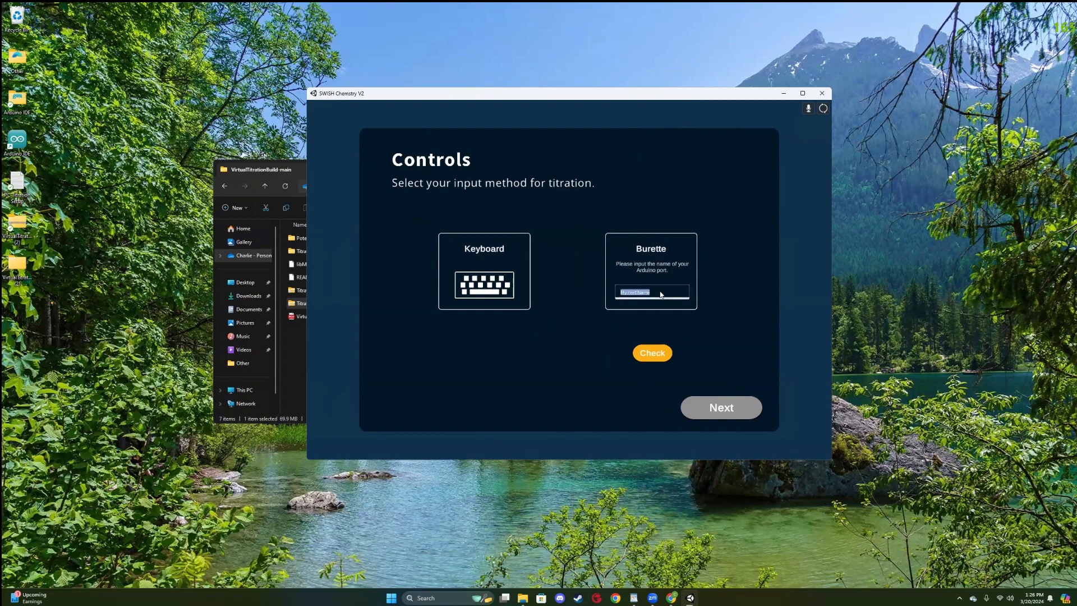
{"action": "left_click", "coordinate": [610, 294]}
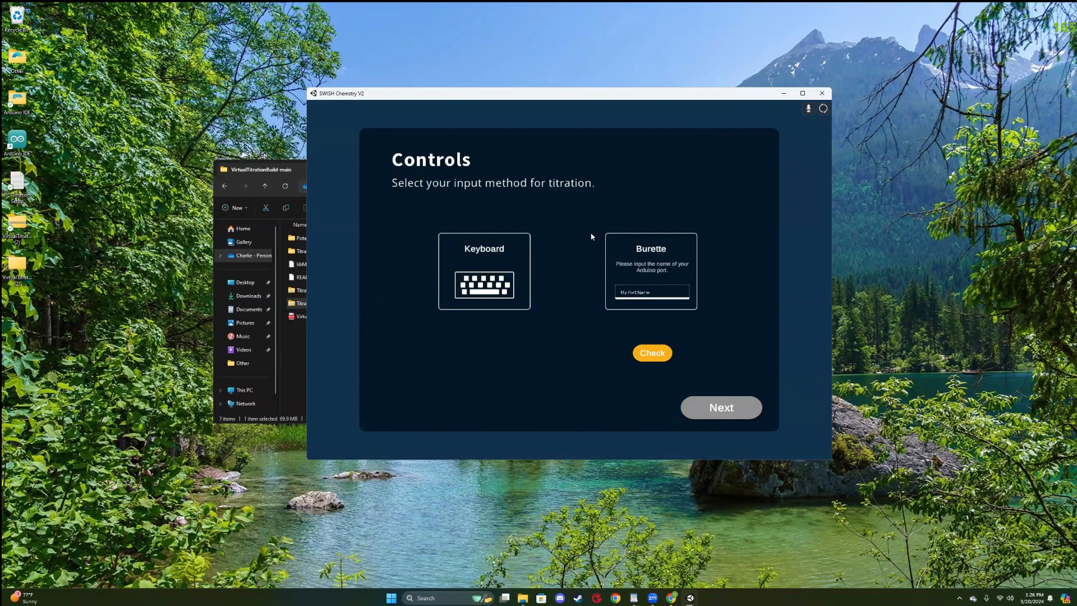
Minimise SWISH Chemistry V2 and close the SWISH Chem 2024 Short Form and VirtualTitrationBuild-main folder windows.
{"action": "left_click", "coordinate": [784, 94]}
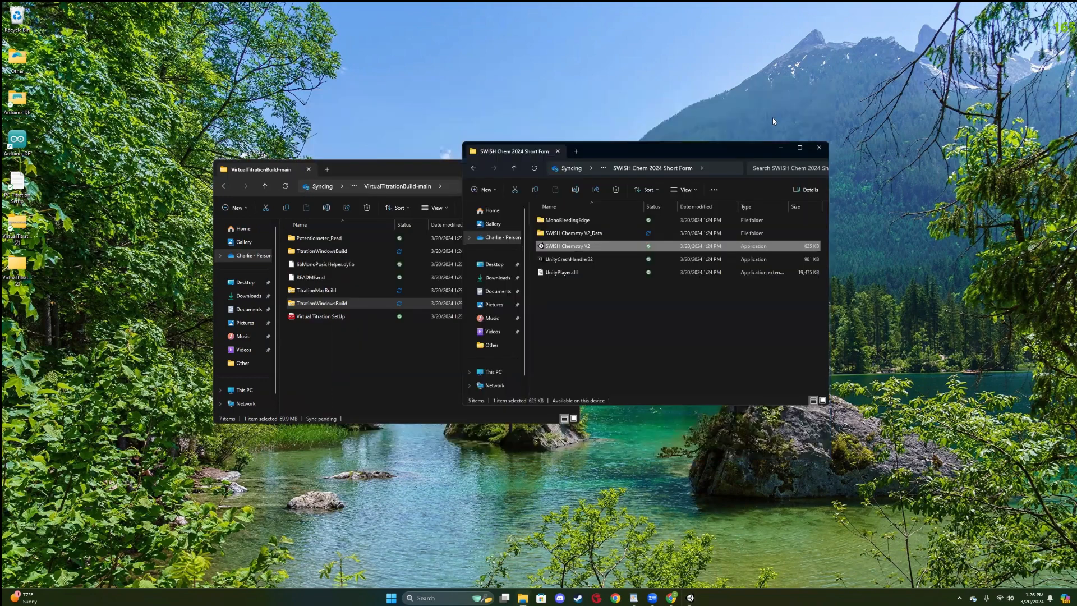
{"action": "left_click", "coordinate": [818, 149]}
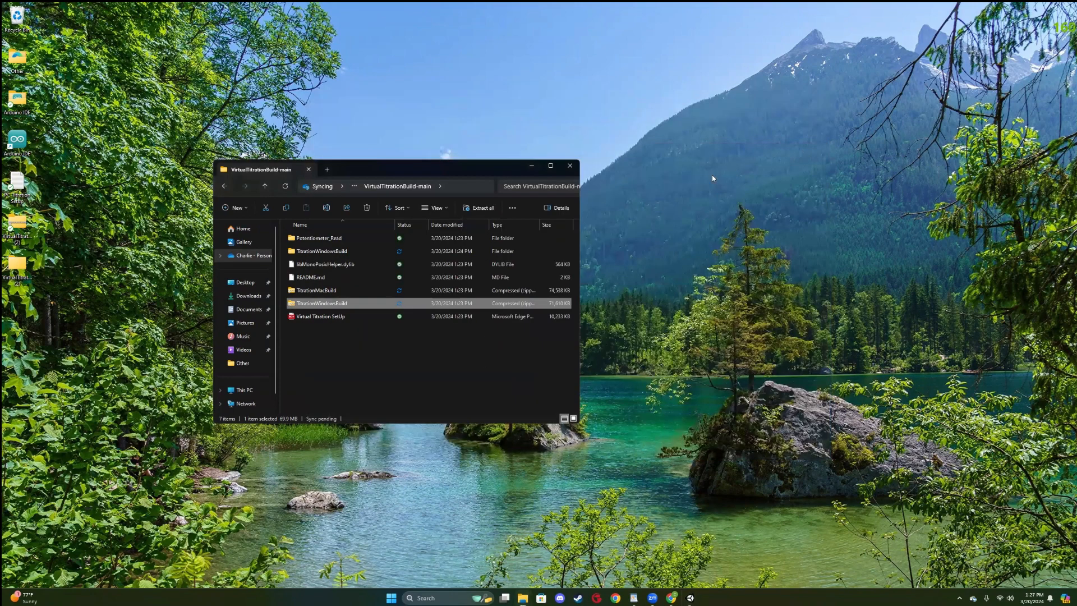
{"action": "left_click", "coordinate": [570, 166]}
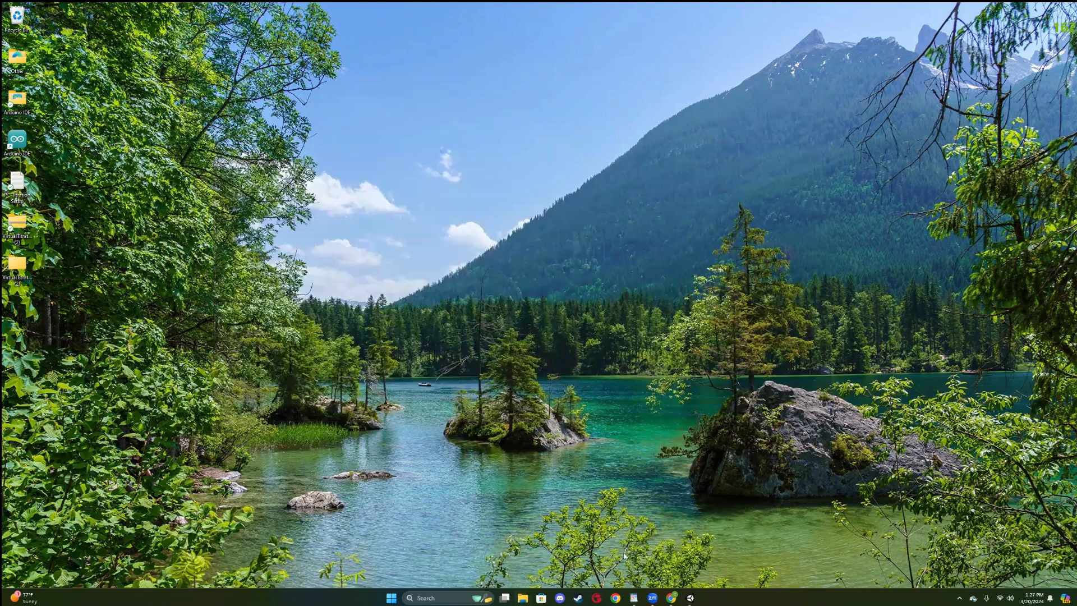
Bring up the browser and the PC Titration Setup document in WordPad, and copy the Arduino IDE link.
{"action": "left_click", "coordinate": [671, 598]}
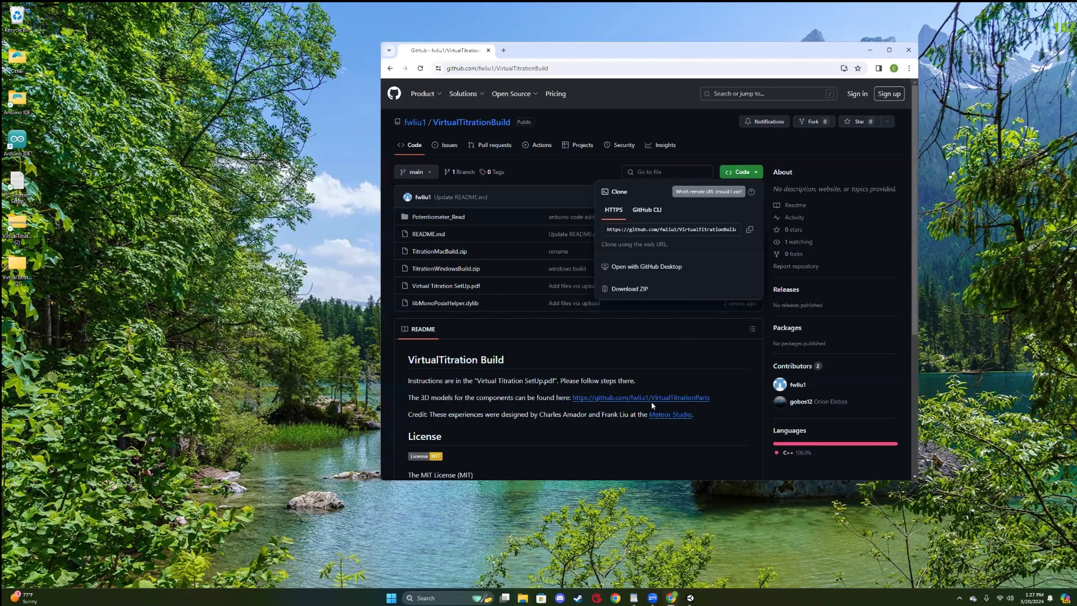
{"action": "left_click", "coordinate": [617, 540]}
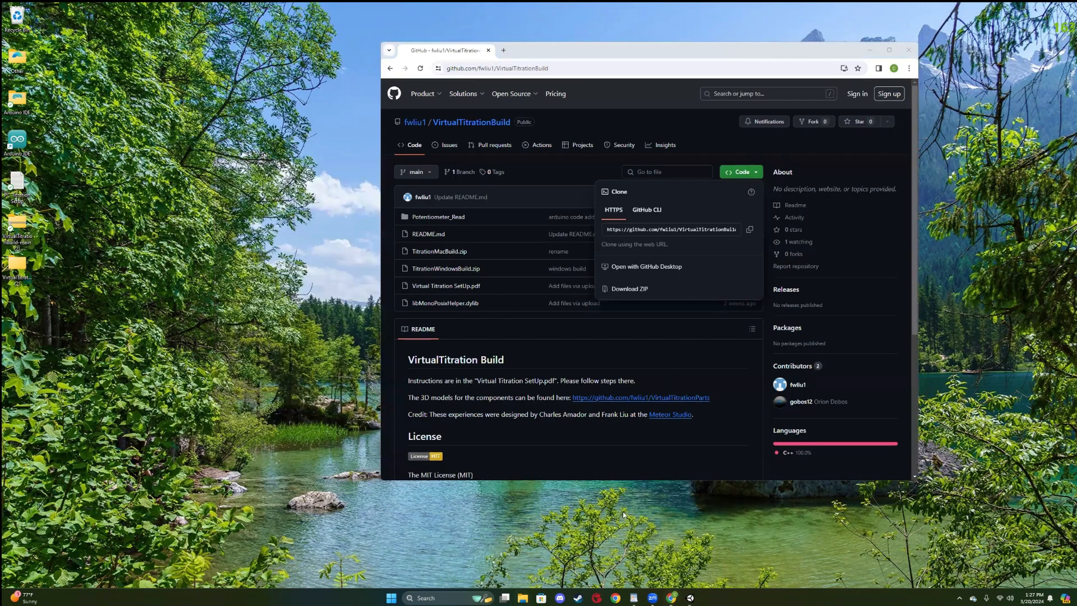
{"action": "left_click", "coordinate": [634, 597]}
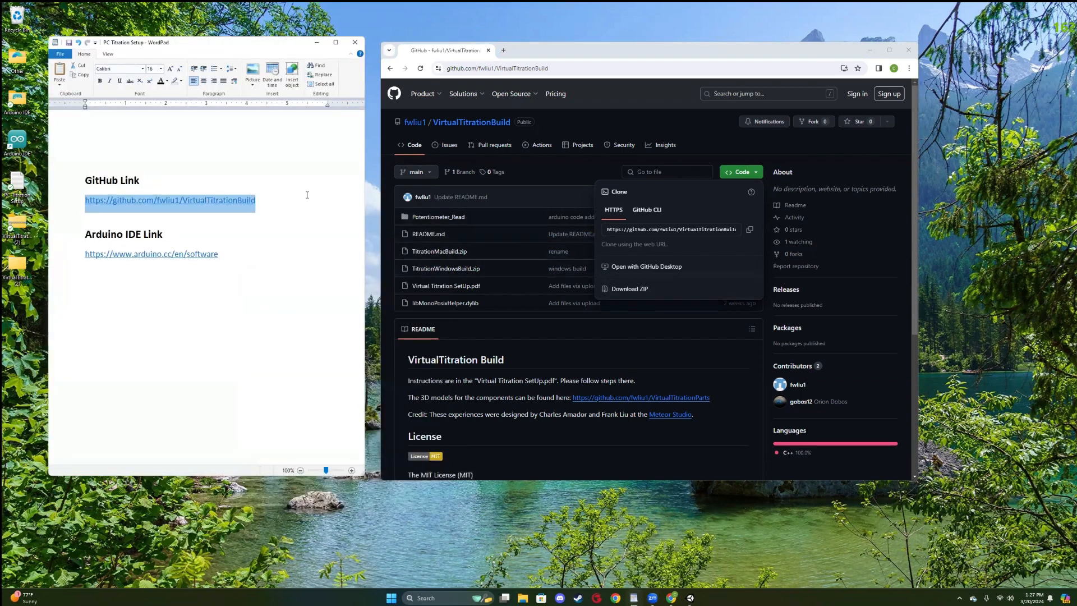
{"action": "left_click", "coordinate": [286, 196]}
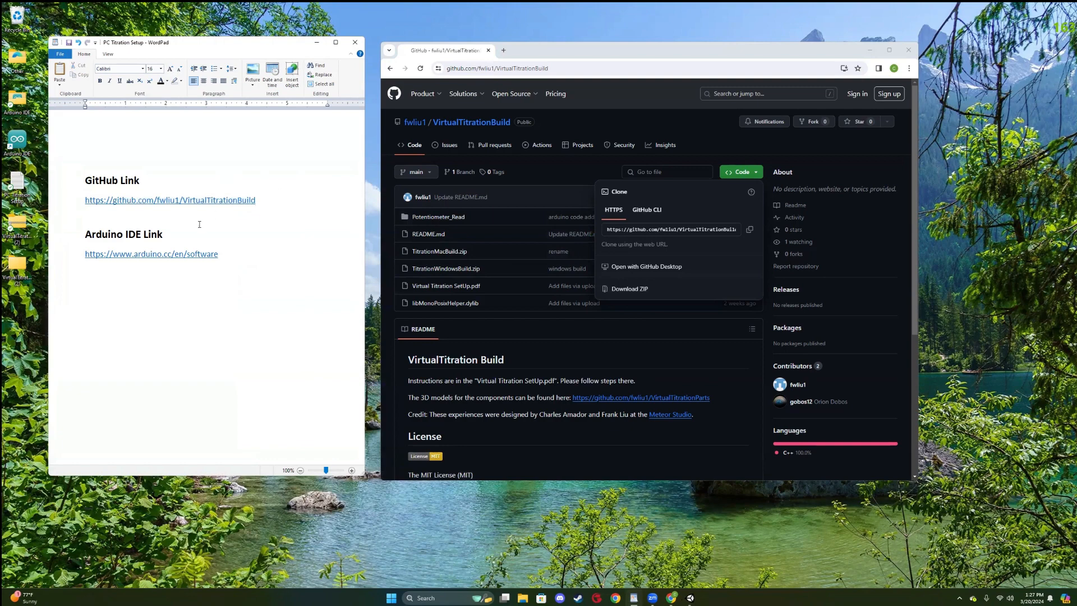
{"action": "left_click", "coordinate": [80, 259]}
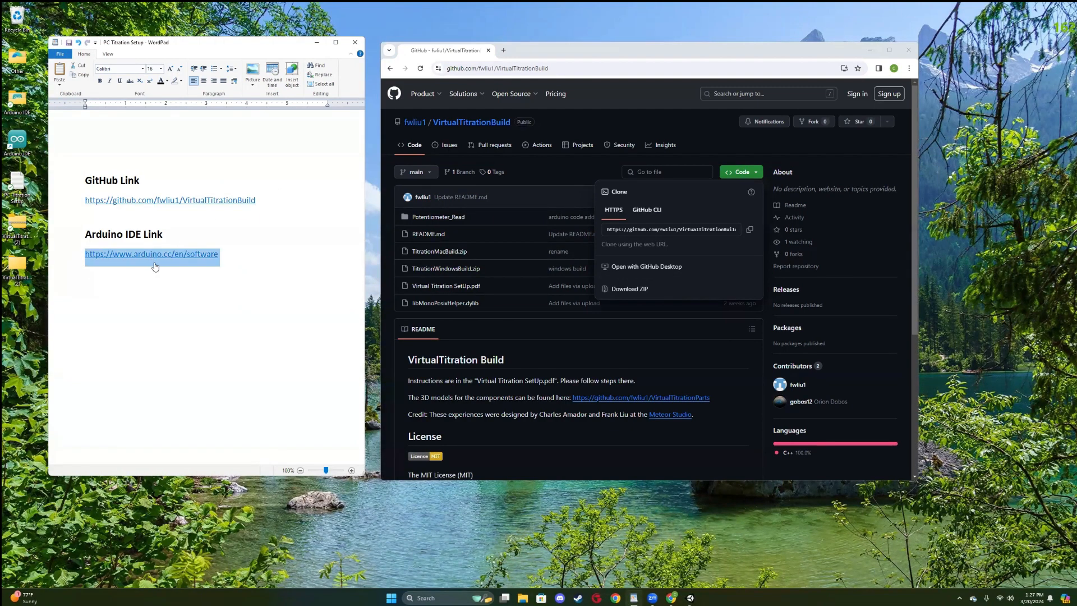
{"action": "right_click", "coordinate": [212, 256]}
{"action": "left_click", "coordinate": [230, 270]}
Load the copied arduino.cc/en/software address in a new browser tab and go to the Arduino IDE 2.3.2 download section.
{"action": "left_click", "coordinate": [503, 50]}
{"action": "right_click", "coordinate": [481, 73]}
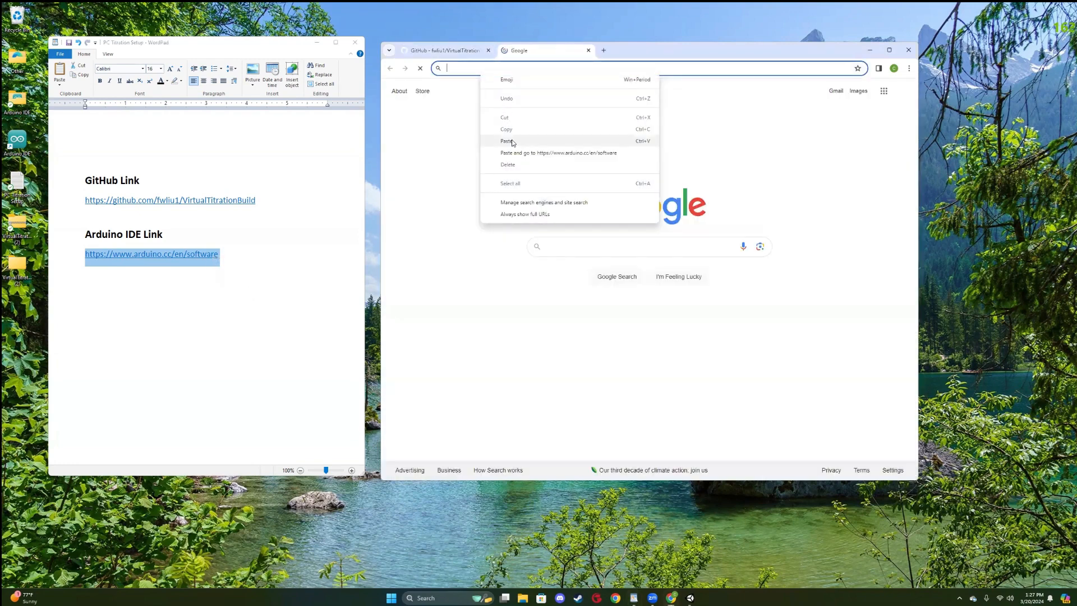
{"action": "left_click", "coordinate": [512, 144]}
{"action": "left_click", "coordinate": [516, 132]}
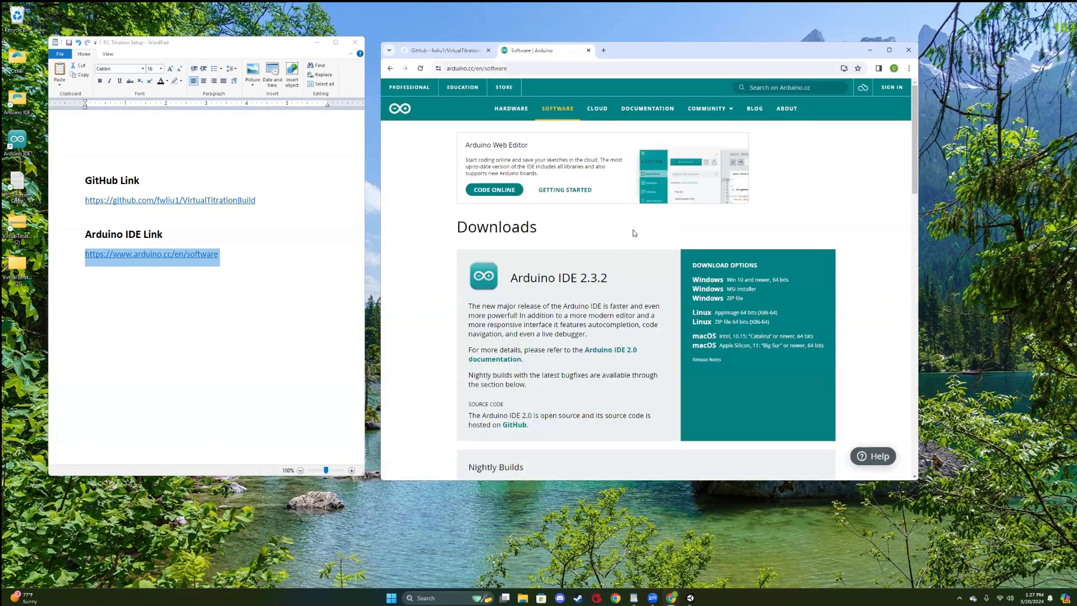
{"action": "scroll", "coordinate": [645, 220], "scroll_direction": "down", "scroll_amount": 1}
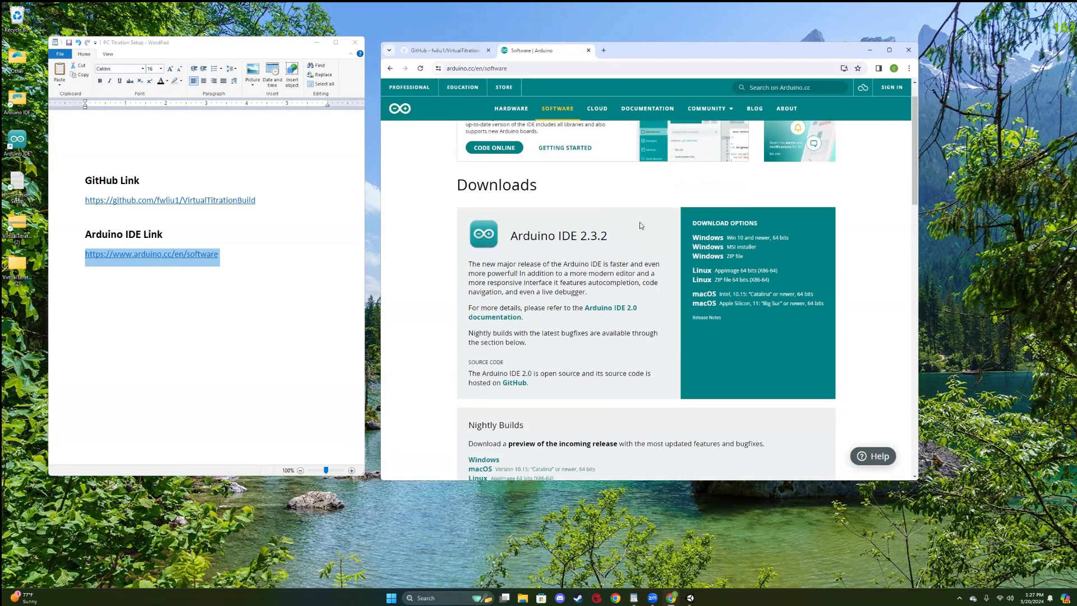
{"action": "left_click_drag", "start_coordinate": [508, 239], "coordinate": [574, 228]}
{"action": "left_click", "coordinate": [575, 229]}
Minimise the browser and WordPad windows, and move the blank Arduino IDE sketch window clear of the desktop icons.
{"action": "left_click", "coordinate": [869, 51]}
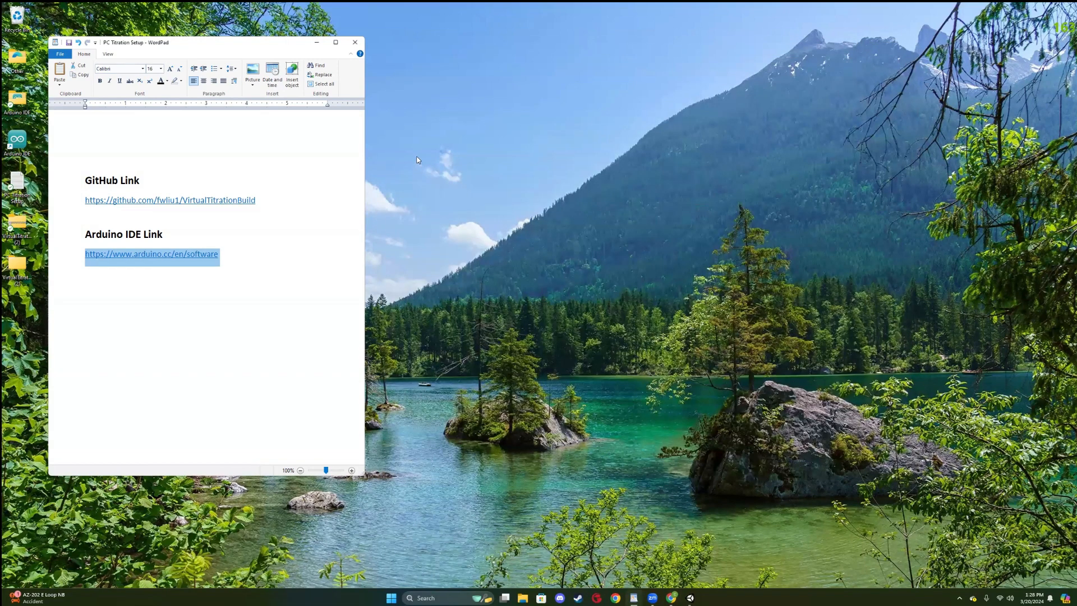
{"action": "left_click", "coordinate": [315, 43]}
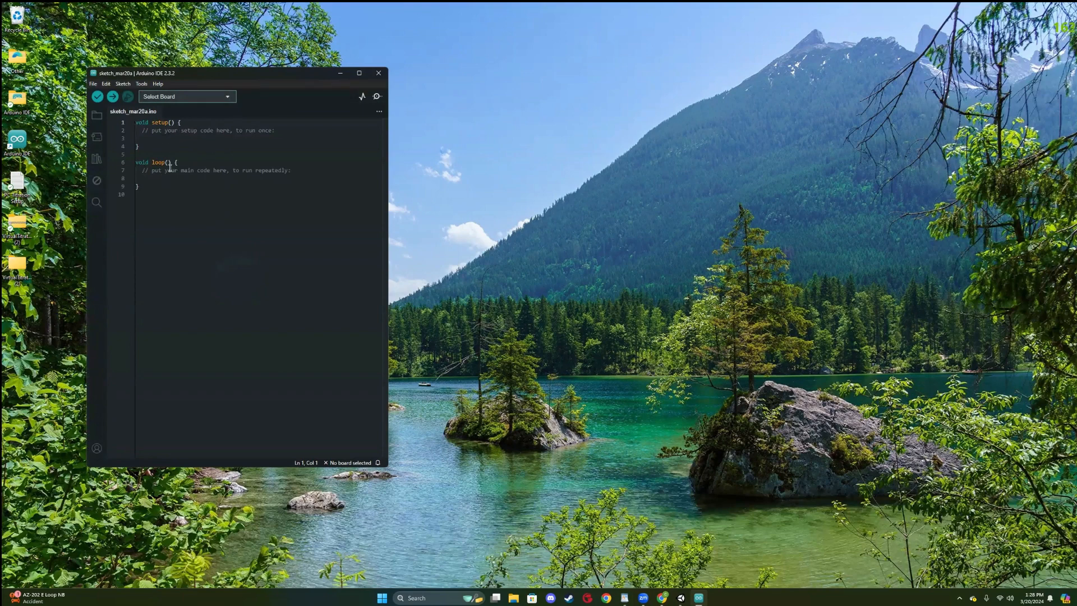
{"action": "left_click_drag", "start_coordinate": [140, 186], "coordinate": [151, 130]}
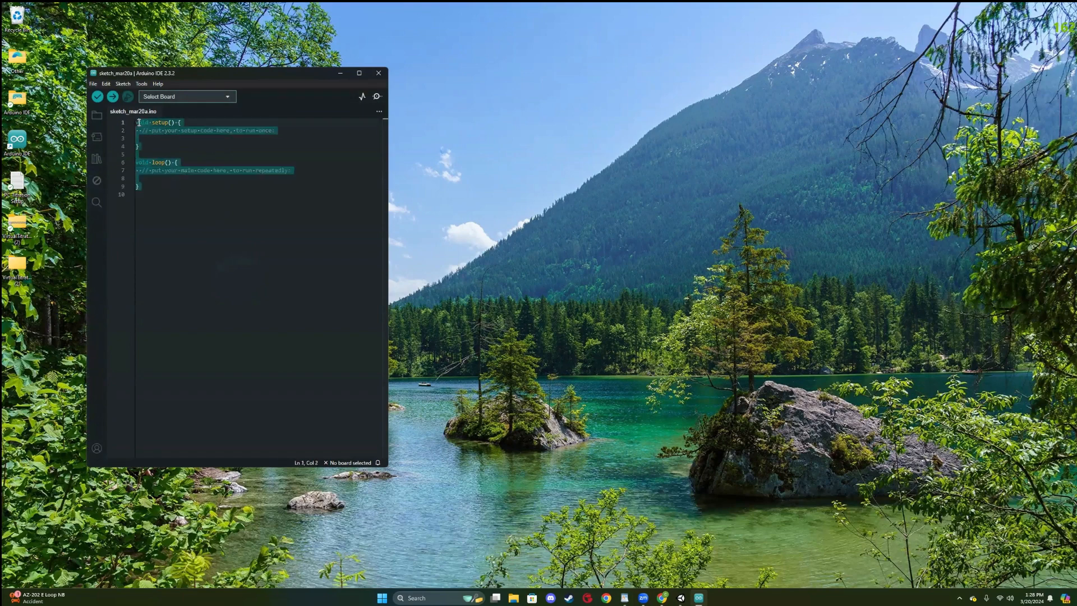
{"action": "left_click", "coordinate": [157, 133]}
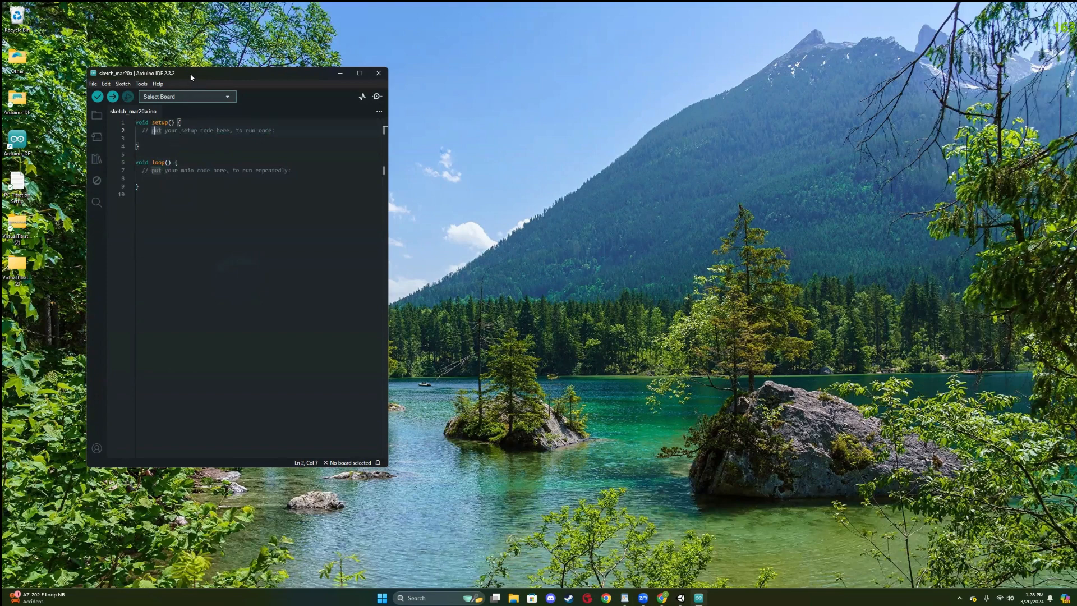
{"action": "left_click_drag", "start_coordinate": [190, 77], "coordinate": [280, 50]}
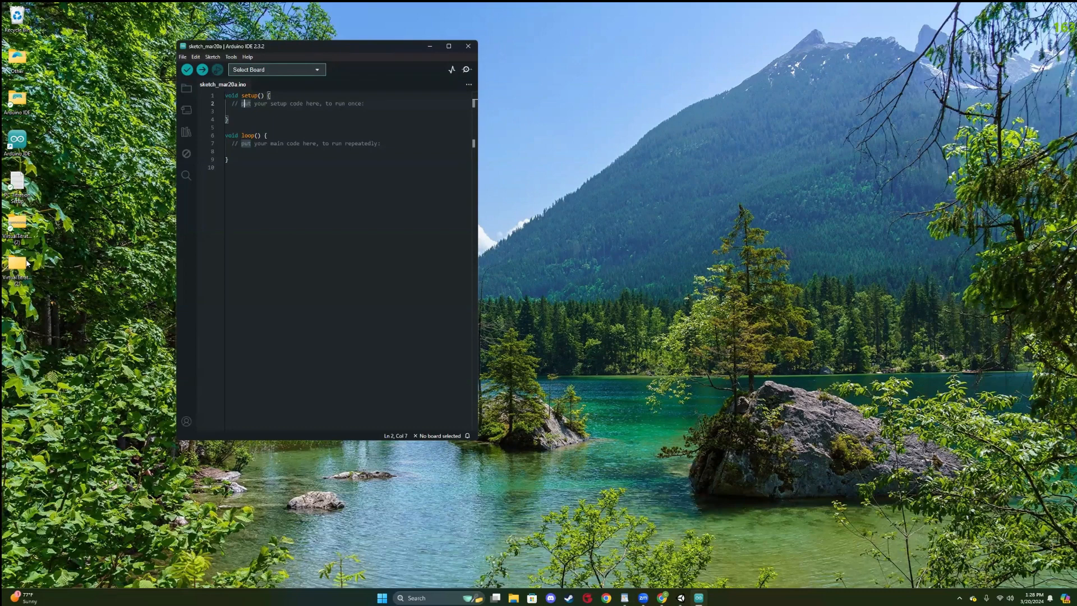
Open the Potentiometer_Read sketch from the VirtualTitrationBuild-main folder in Arduino IDE and place its window beside the blank sketch.
{"action": "double_click", "coordinate": [23, 269]}
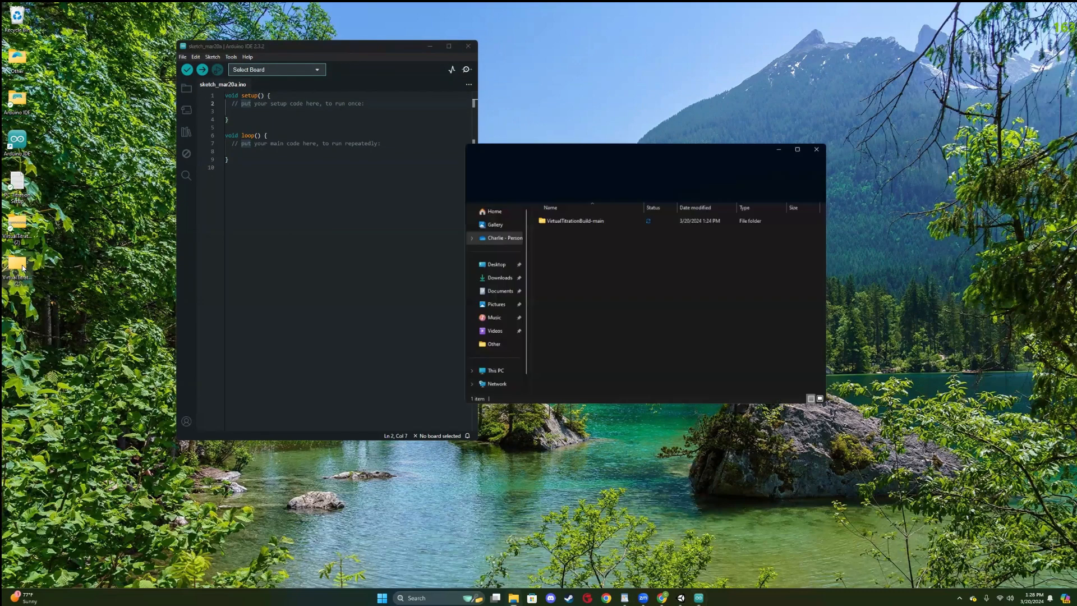
{"action": "double_click", "coordinate": [602, 223]}
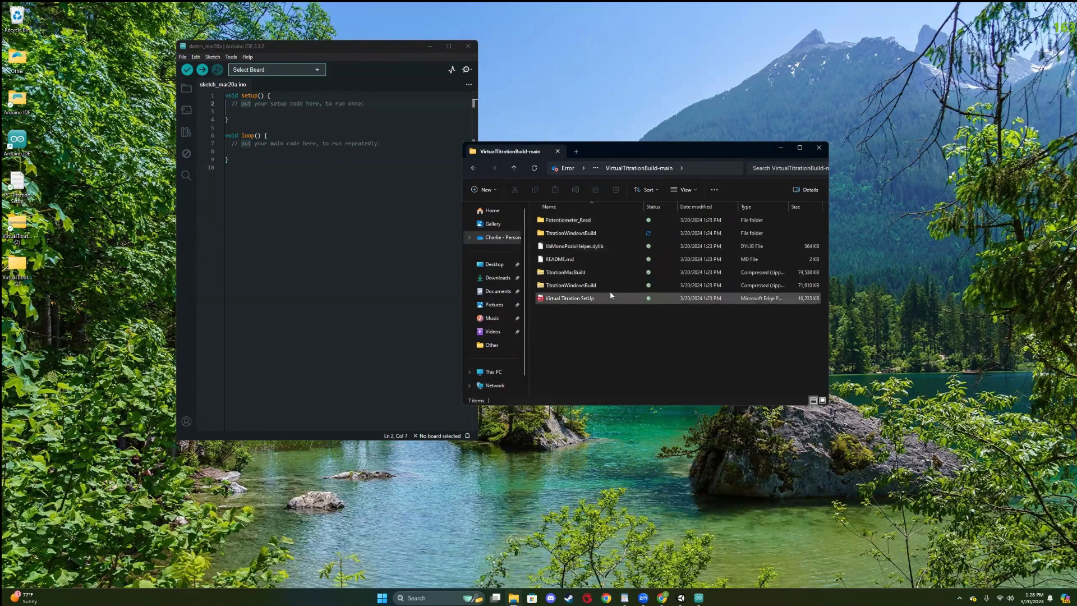
{"action": "double_click", "coordinate": [594, 221]}
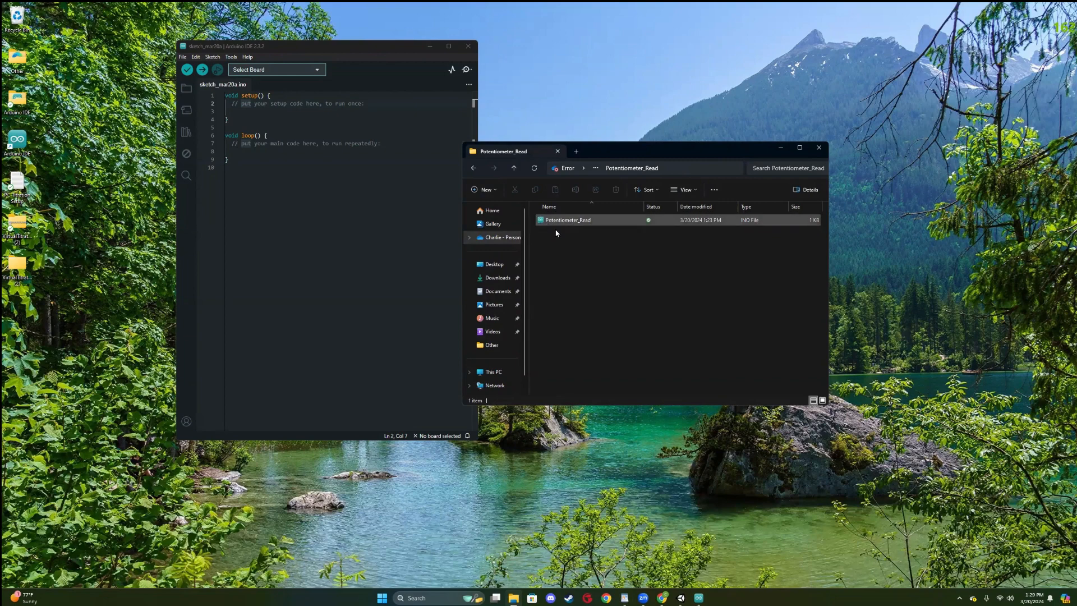
{"action": "double_click", "coordinate": [604, 222]}
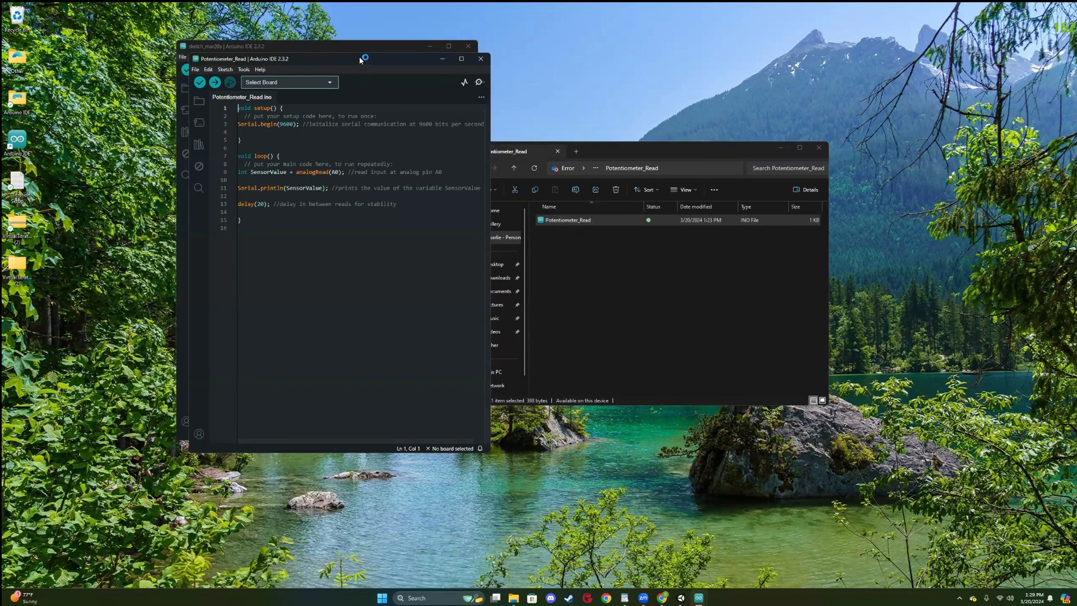
{"action": "left_click_drag", "start_coordinate": [361, 62], "coordinate": [567, 52]}
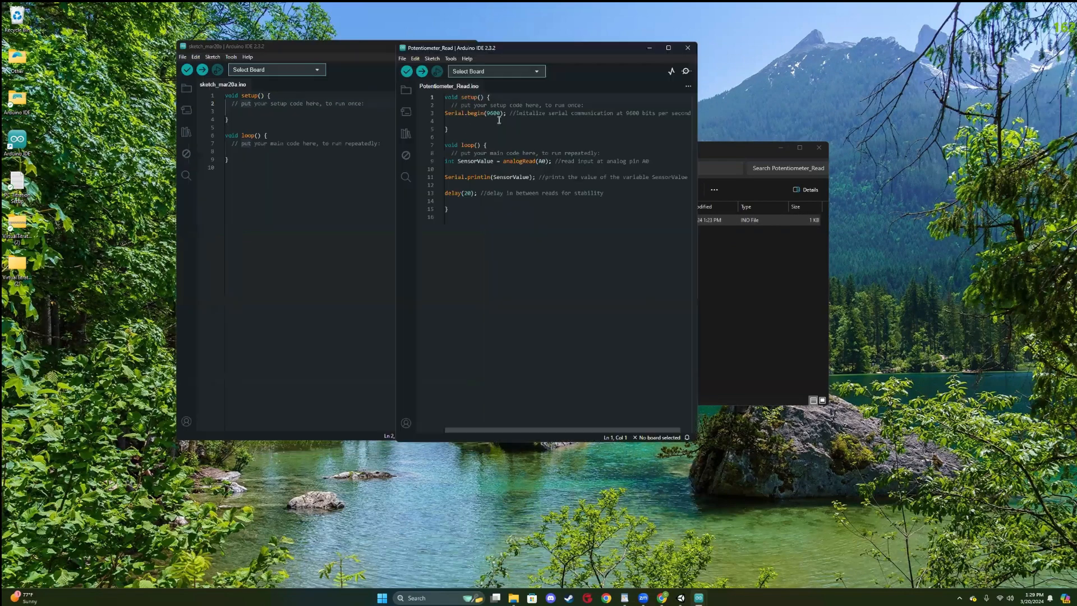
Select Arduino Uno on COM3 as the board for the Potentiometer_Read sketch and verify the code.
{"action": "mouse_move", "coordinate": [445, 97]}
{"action": "left_mouse_down"}
{"action": "mouse_move", "coordinate": [490, 212]}
{"action": "mouse_move", "coordinate": [583, 114]}
{"action": "mouse_move", "coordinate": [448, 98]}
{"action": "mouse_move", "coordinate": [463, 98]}
{"action": "left_mouse_up"}
{"action": "left_click", "coordinate": [534, 73]}
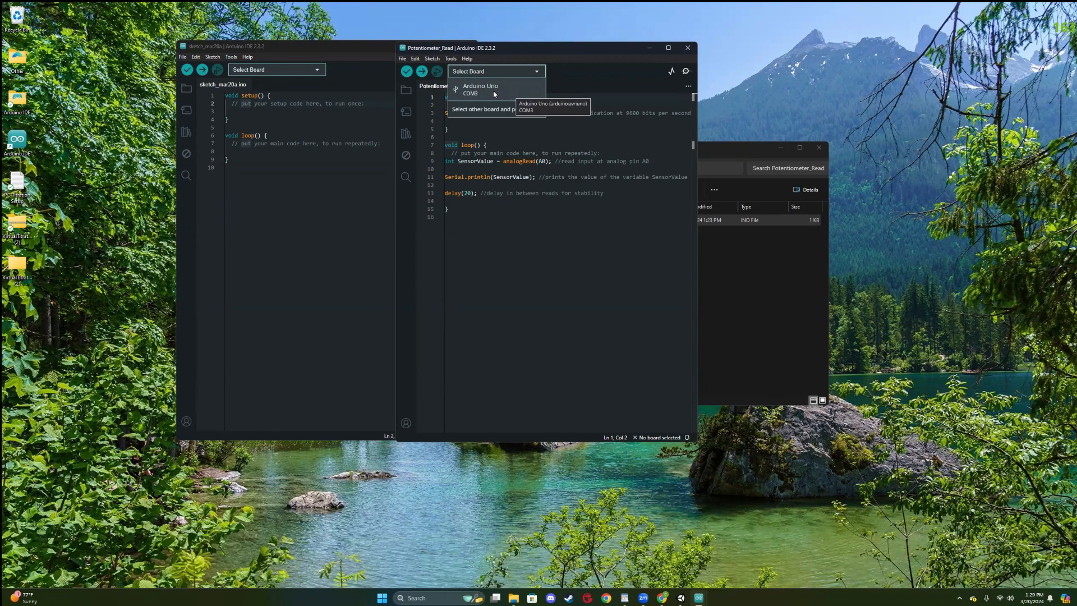
{"action": "left_click", "coordinate": [495, 92]}
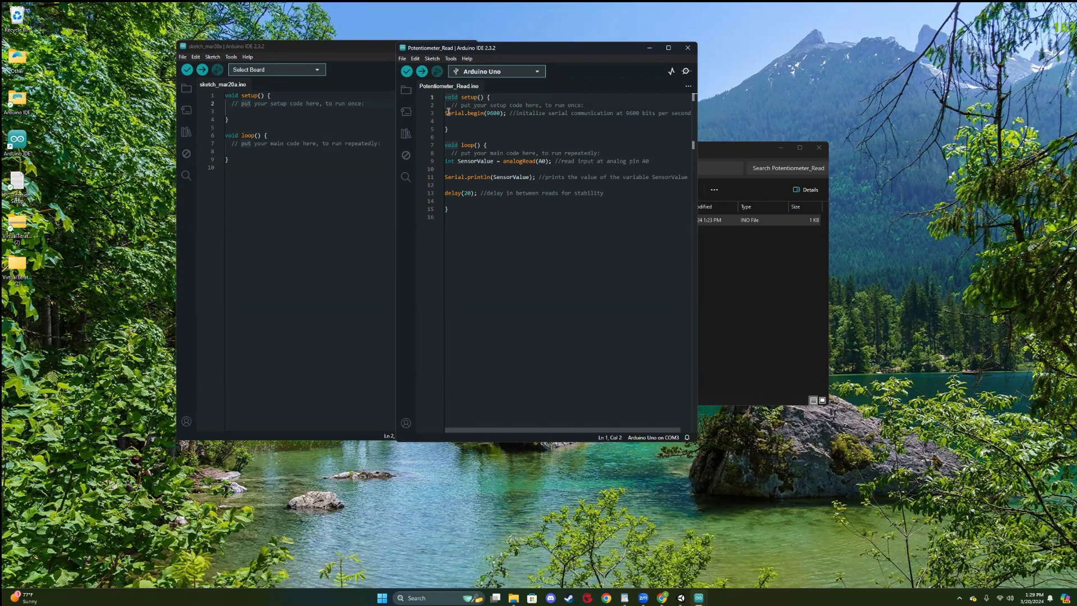
{"action": "left_click_drag", "start_coordinate": [444, 96], "coordinate": [502, 210]}
{"action": "left_click", "coordinate": [488, 97]}
{"action": "left_click", "coordinate": [502, 210]}
{"action": "left_click", "coordinate": [405, 73]}
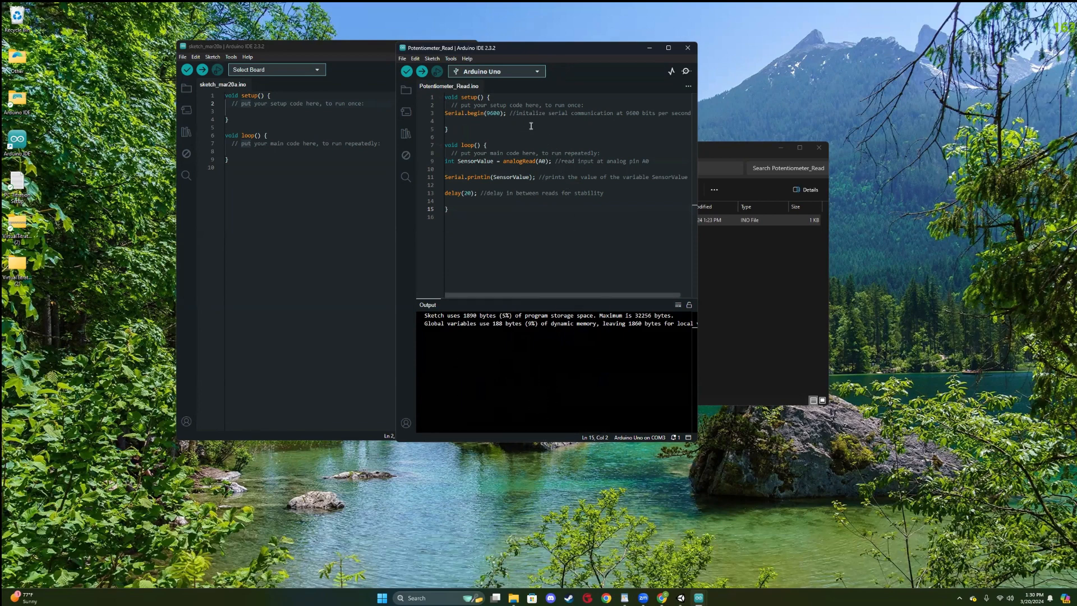
Upload the Potentiometer_Read sketch to the Arduino Uno, and check the sensor readings in the Serial Monitor before closing it.
{"action": "mouse_move", "coordinate": [506, 112]}
{"action": "left_click", "coordinate": [420, 71]}
{"action": "left_click", "coordinate": [685, 73]}
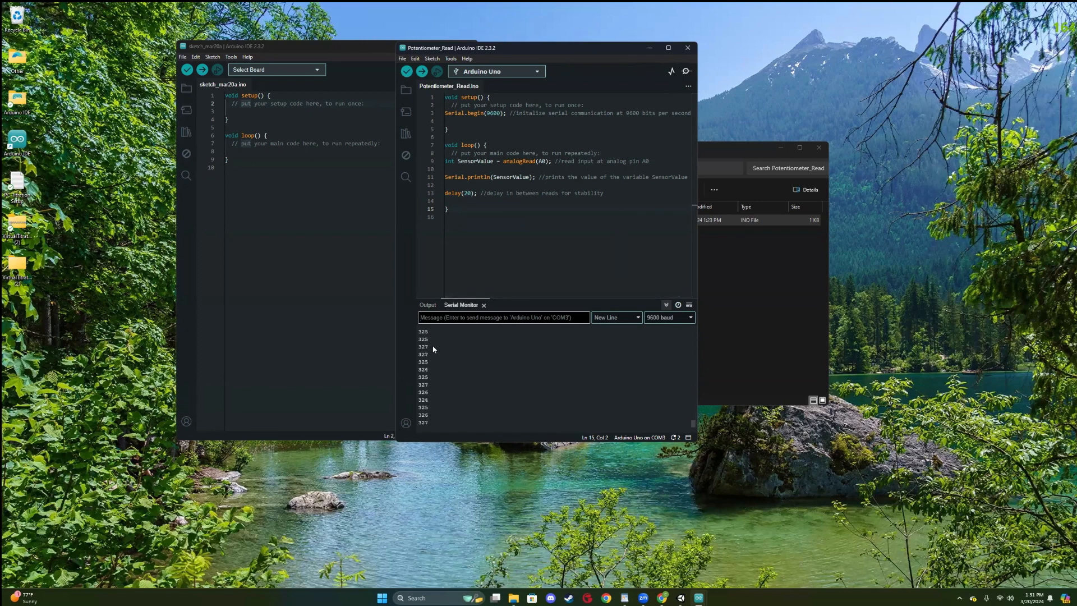
{"action": "left_click", "coordinate": [686, 73]}
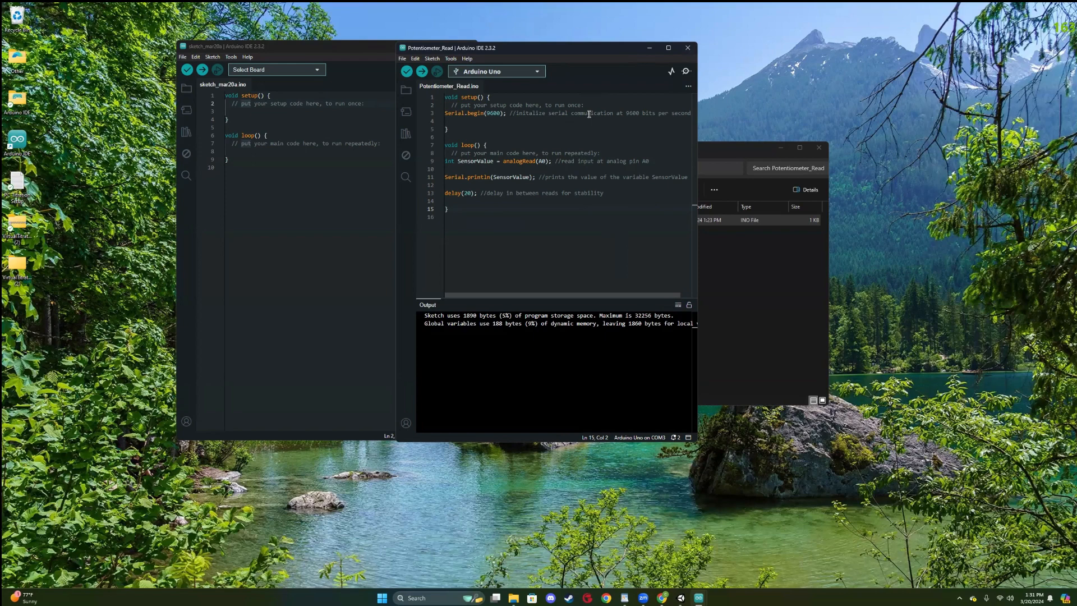
Look up the serial port assigned to the Arduino Uno.
{"action": "left_click", "coordinate": [452, 60]}
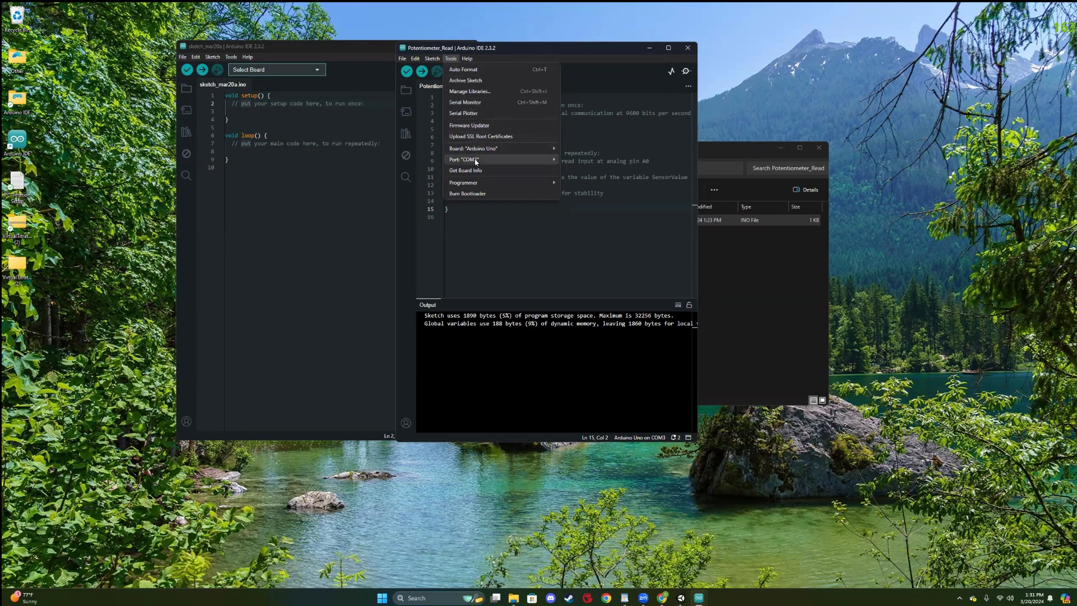
{"action": "mouse_move", "coordinate": [463, 162]}
{"action": "left_click", "coordinate": [518, 53]}
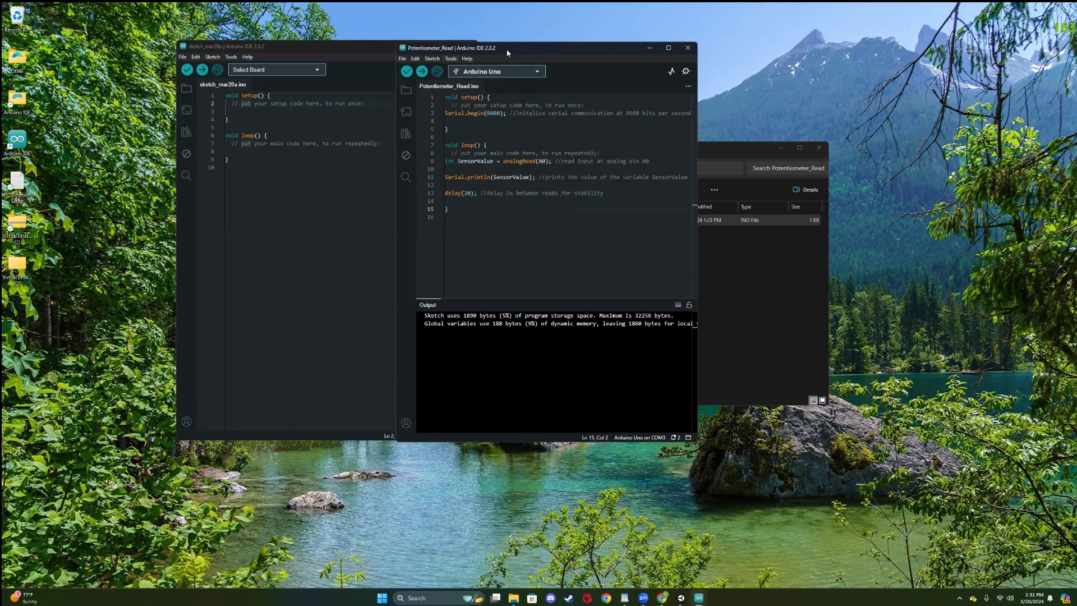
Restore SWISH Chemistry V2, place it beside the Potentiometer_Read window, and show the sketch's available serial ports.
{"action": "left_click_drag", "start_coordinate": [507, 52], "coordinate": [186, 49]}
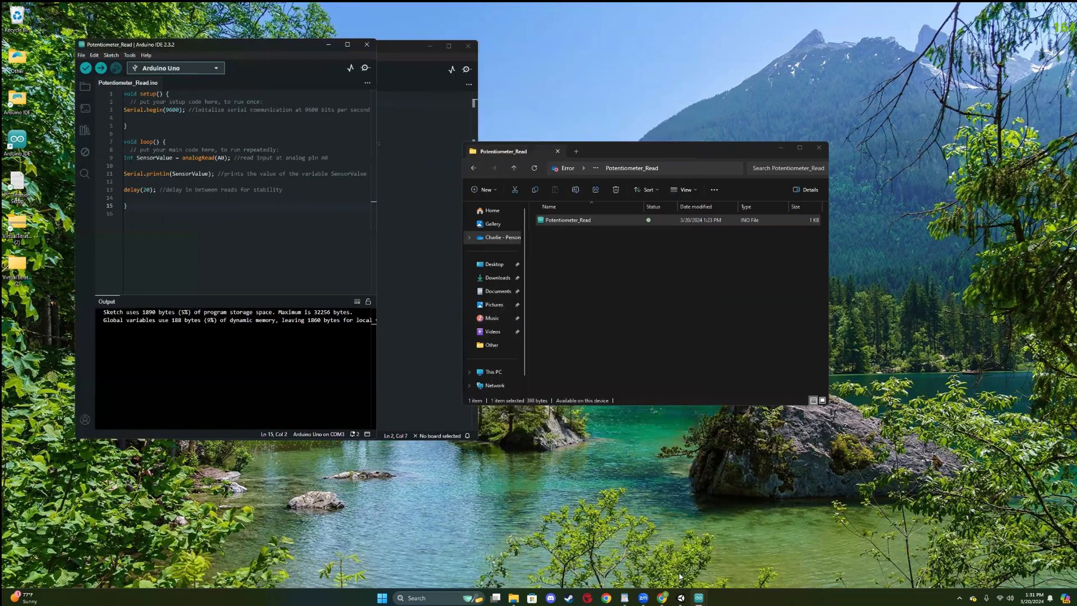
{"action": "left_click", "coordinate": [680, 597]}
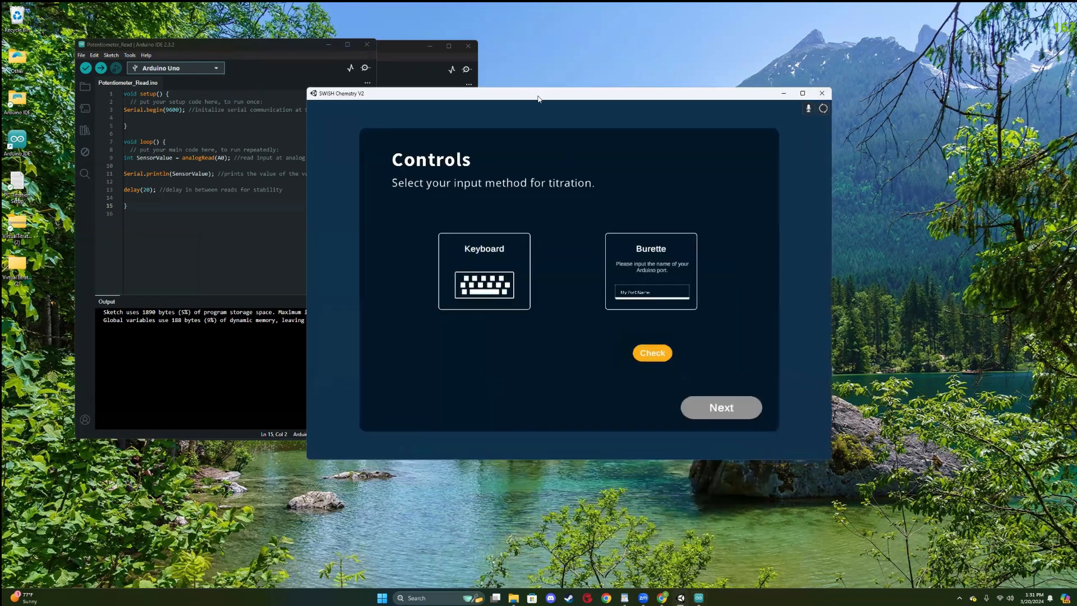
{"action": "left_click_drag", "start_coordinate": [538, 99], "coordinate": [613, 52]}
{"action": "left_click", "coordinate": [129, 55]}
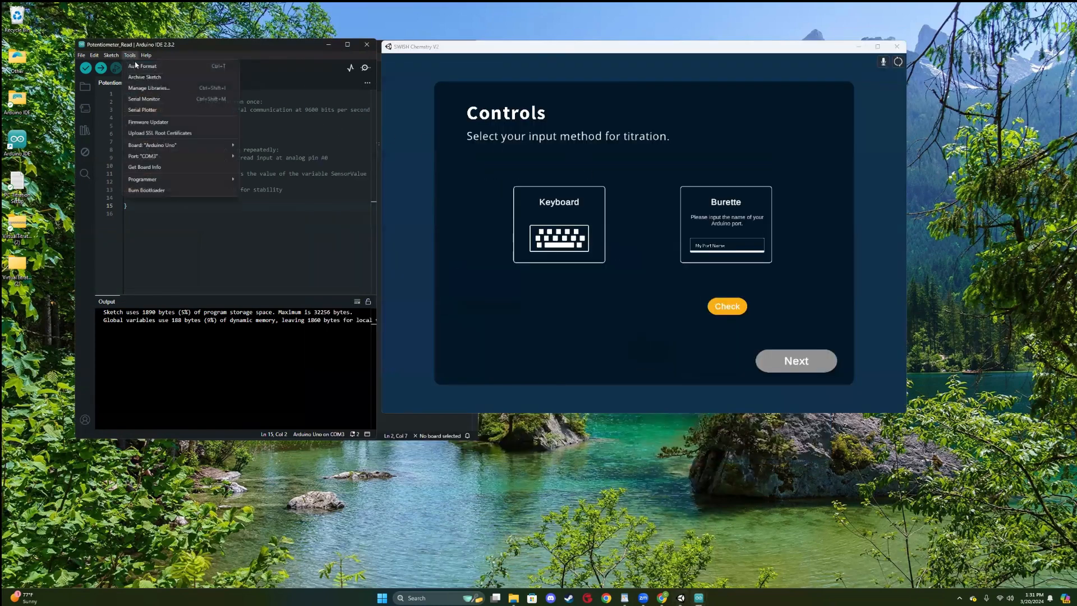
{"action": "mouse_move", "coordinate": [171, 157]}
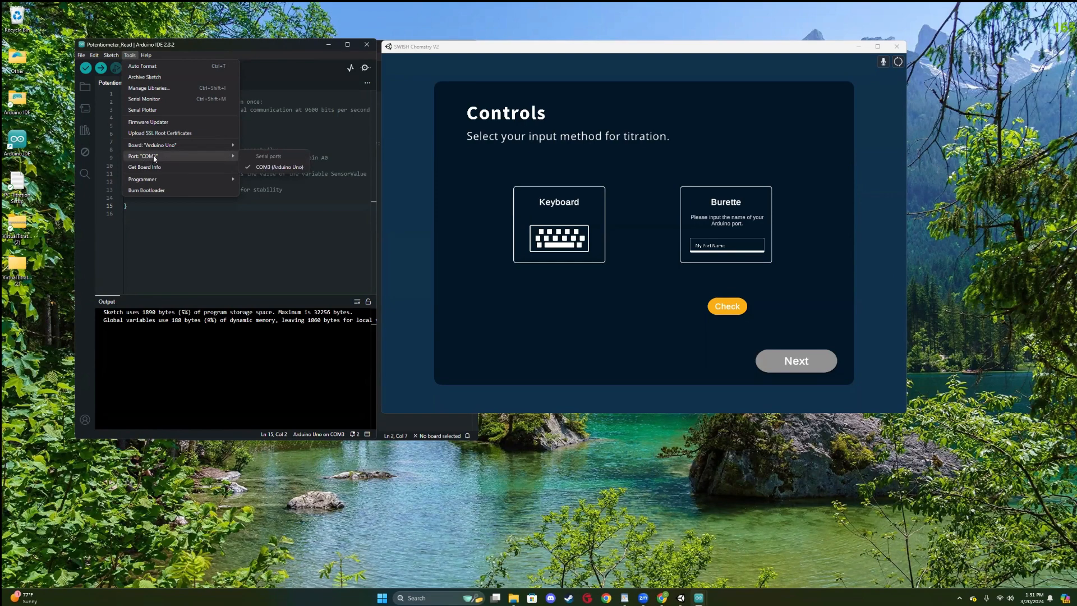
Enter COM3, without a space, as the Burette's Arduino port name and check the connection.
{"action": "left_click", "coordinate": [732, 250]}
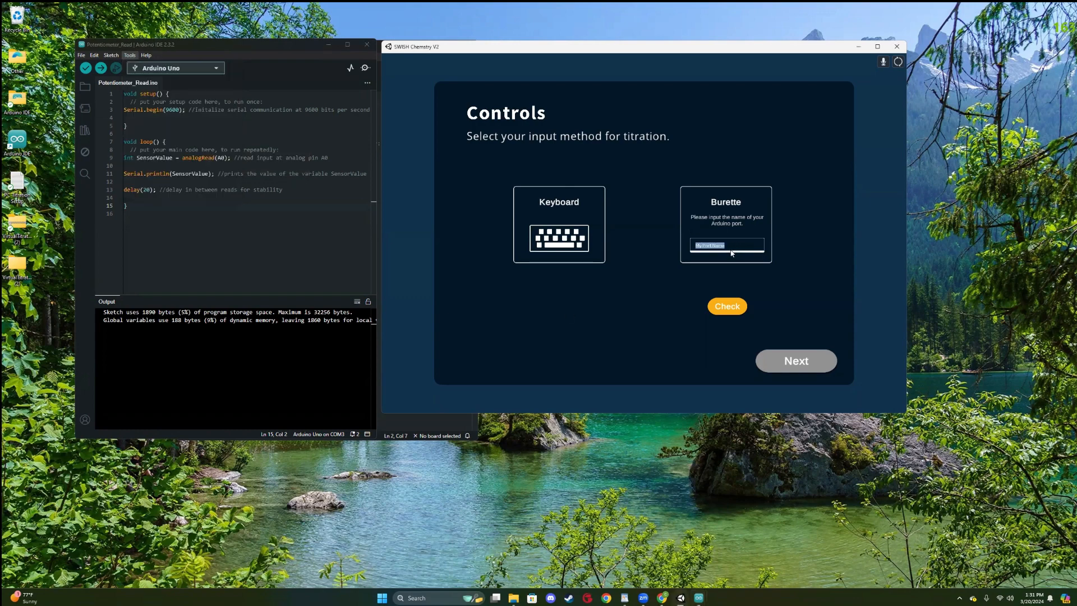
{"action": "key", "text": "BackSpace"}
{"action": "type", "text": "COM 3"}
{"action": "left_click", "coordinate": [732, 305]}
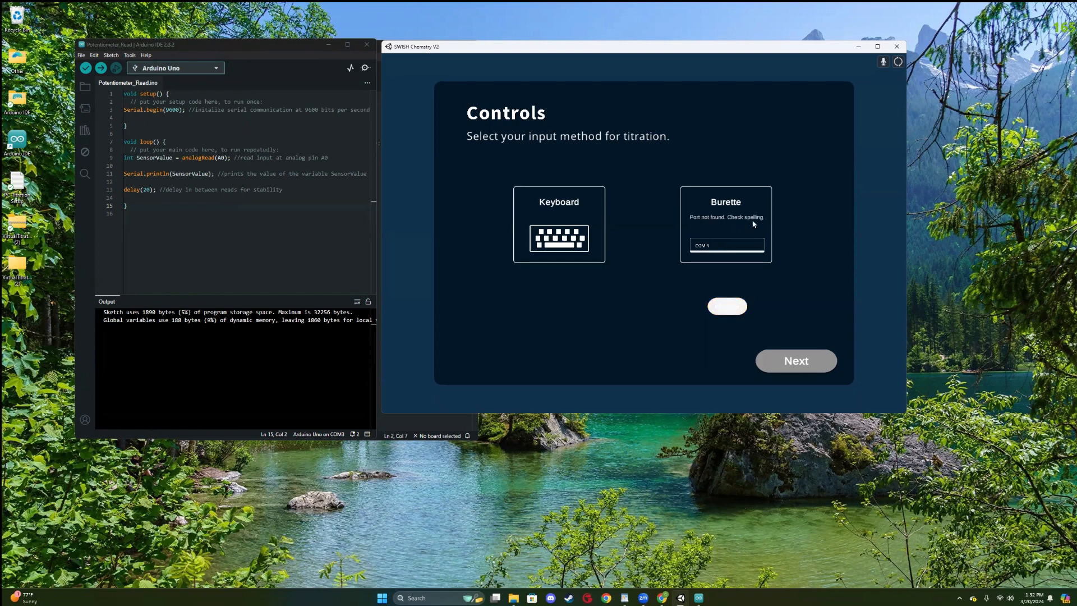
{"action": "left_click", "coordinate": [712, 248]}
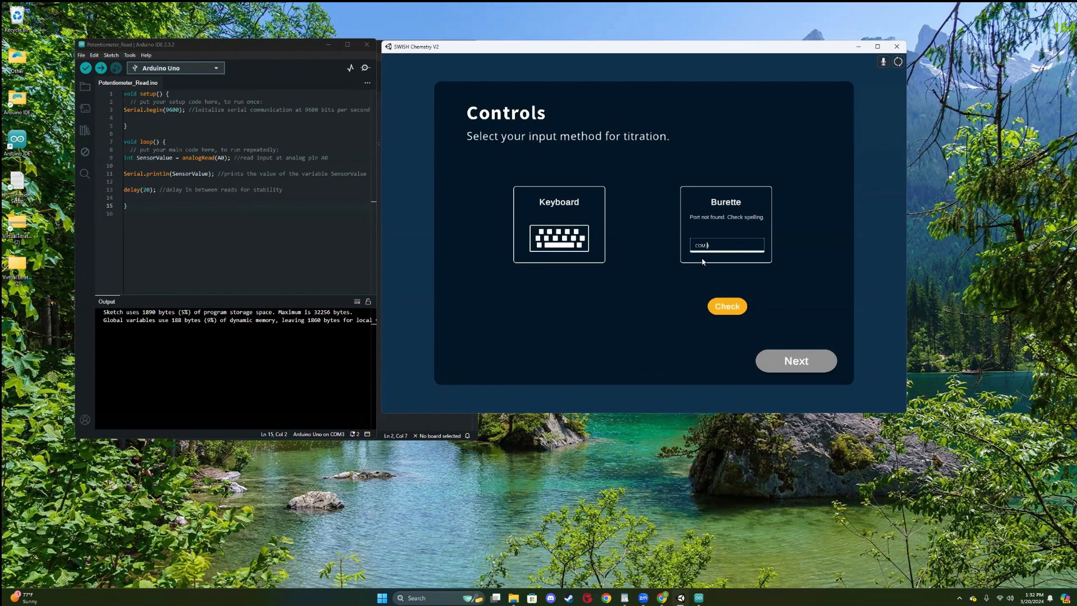
{"action": "type", "text": "3"}
{"action": "left_click", "coordinate": [736, 304]}
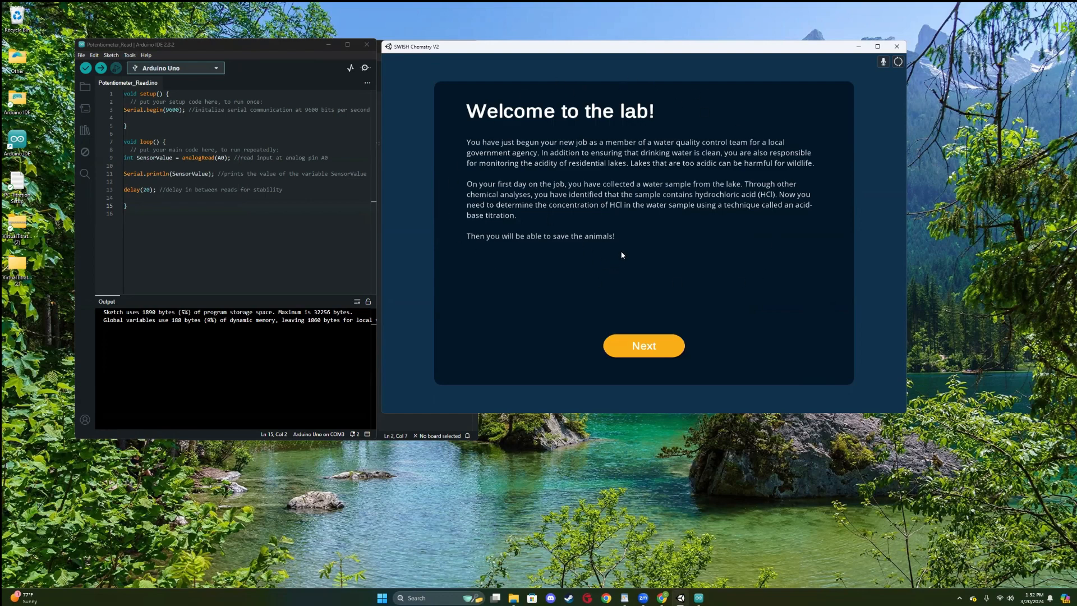
Continue past the "Welcome to the lab!" introduction page to enter the virtual lab.
{"action": "left_click", "coordinate": [665, 346]}
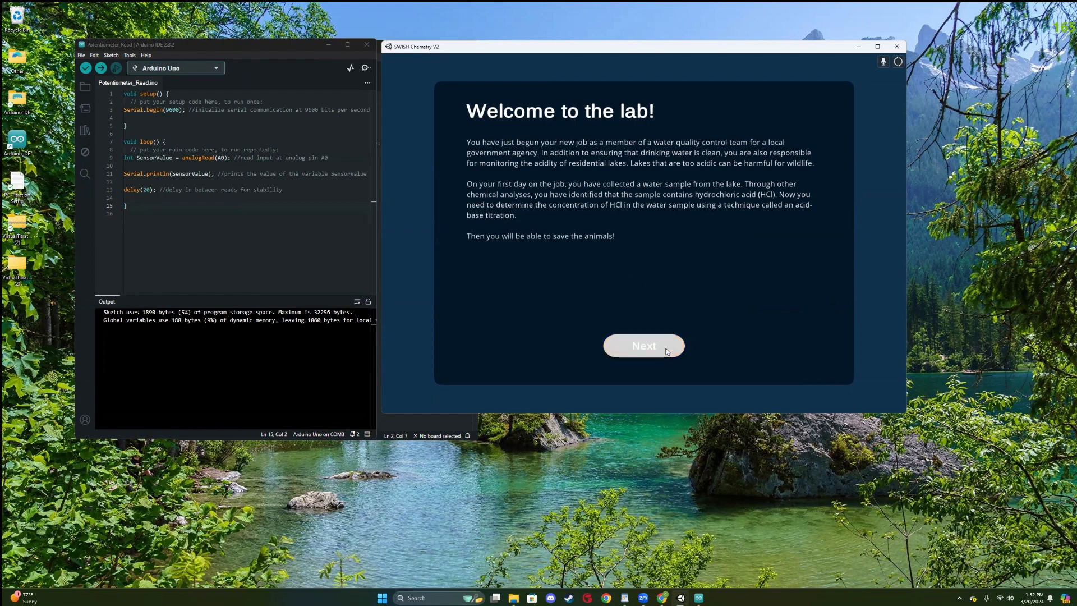
{"action": "left_click", "coordinate": [656, 345]}
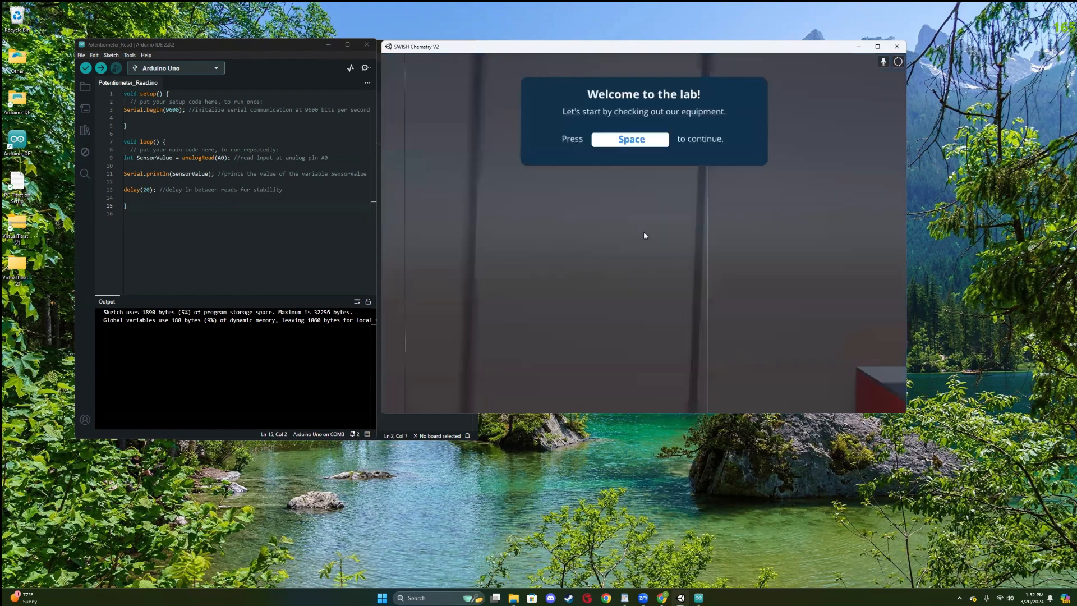